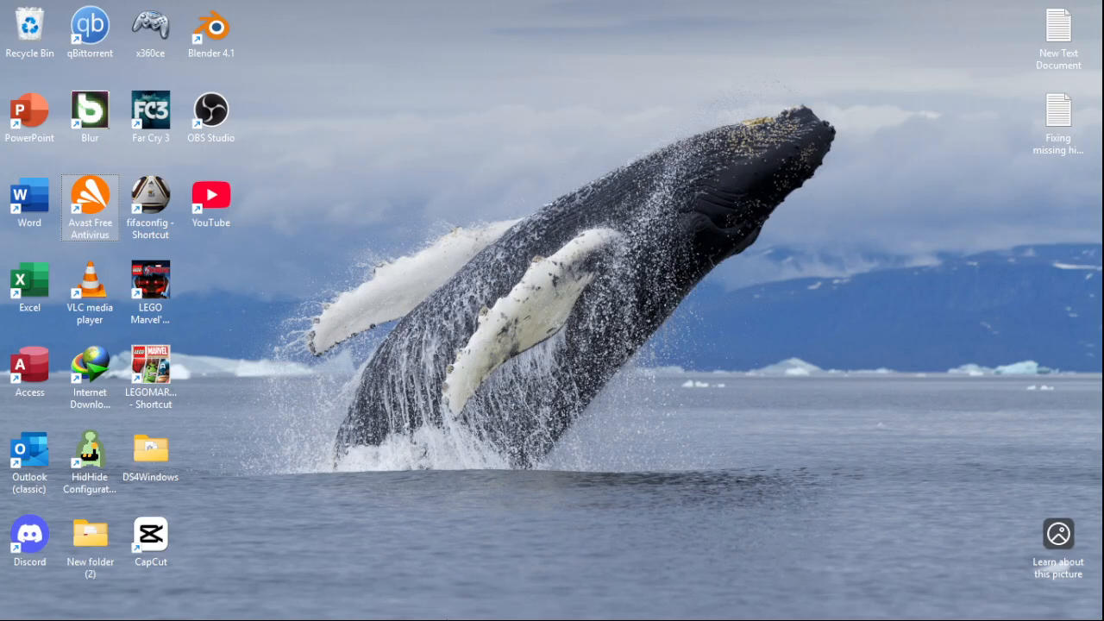
- Open the Windows storage settings and check the virtual memory size under System & reserved for drive C
click(359, 601)
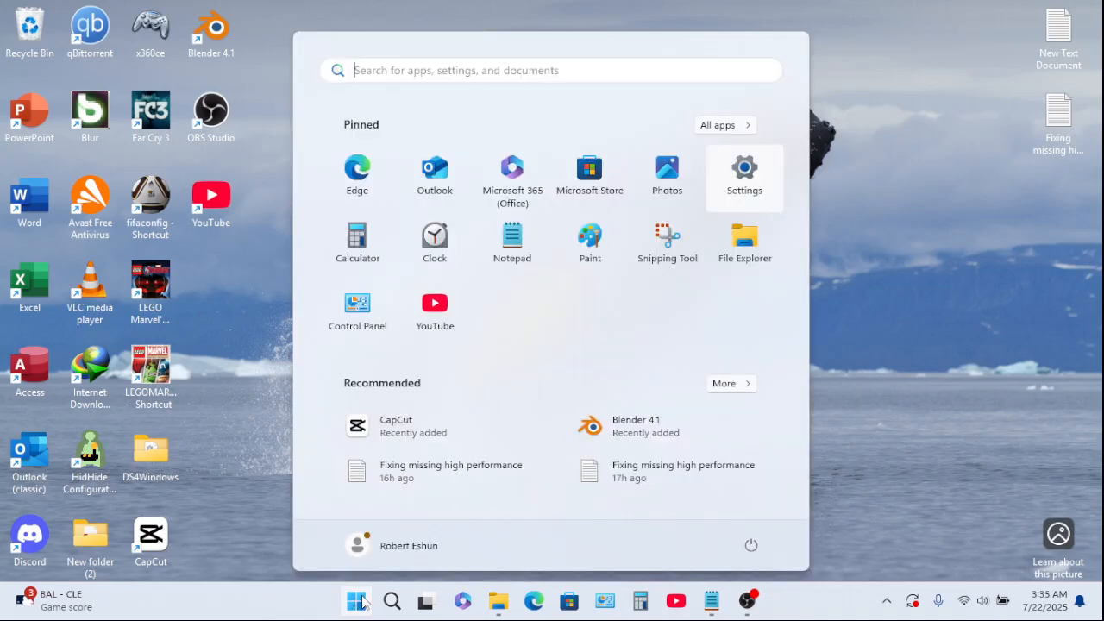
click(742, 179)
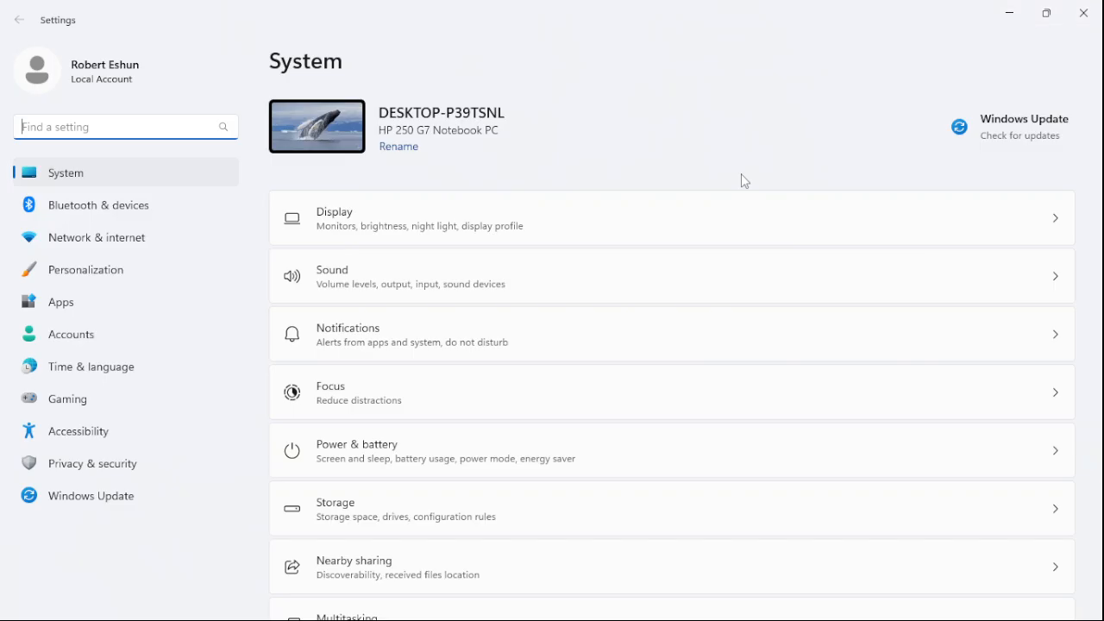
scroll(488, 259, down, 3)
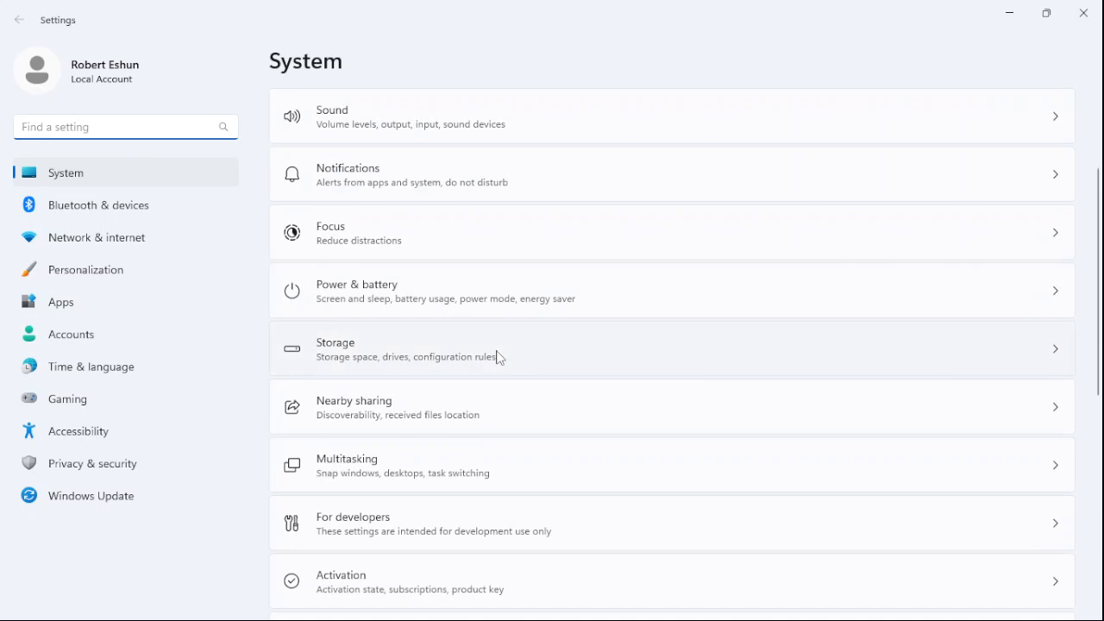
click(497, 355)
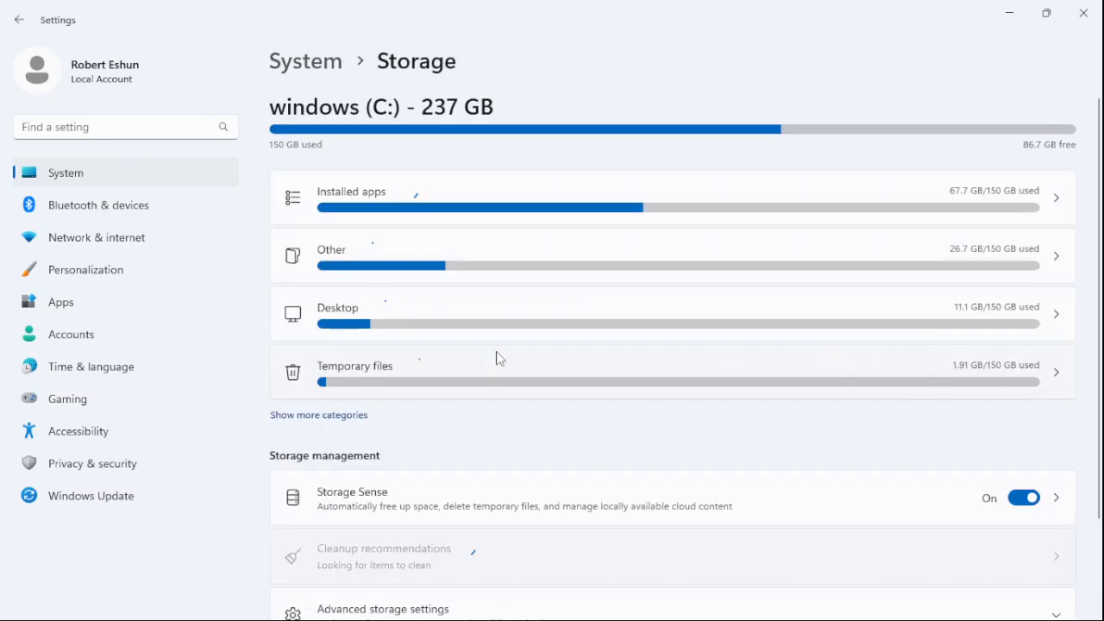
click(358, 425)
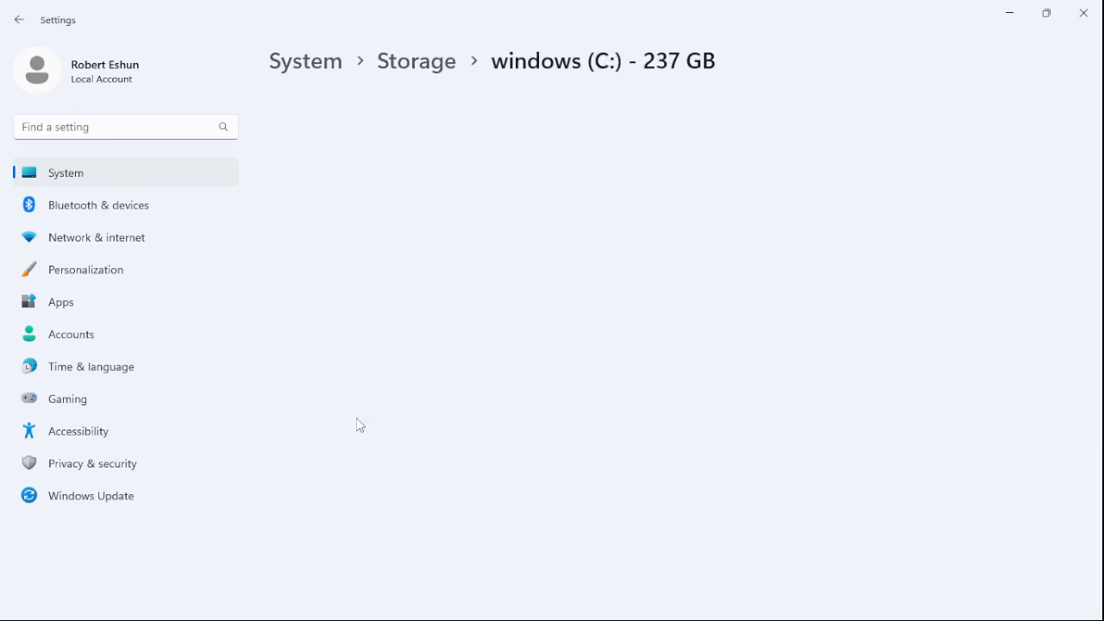
click(423, 251)
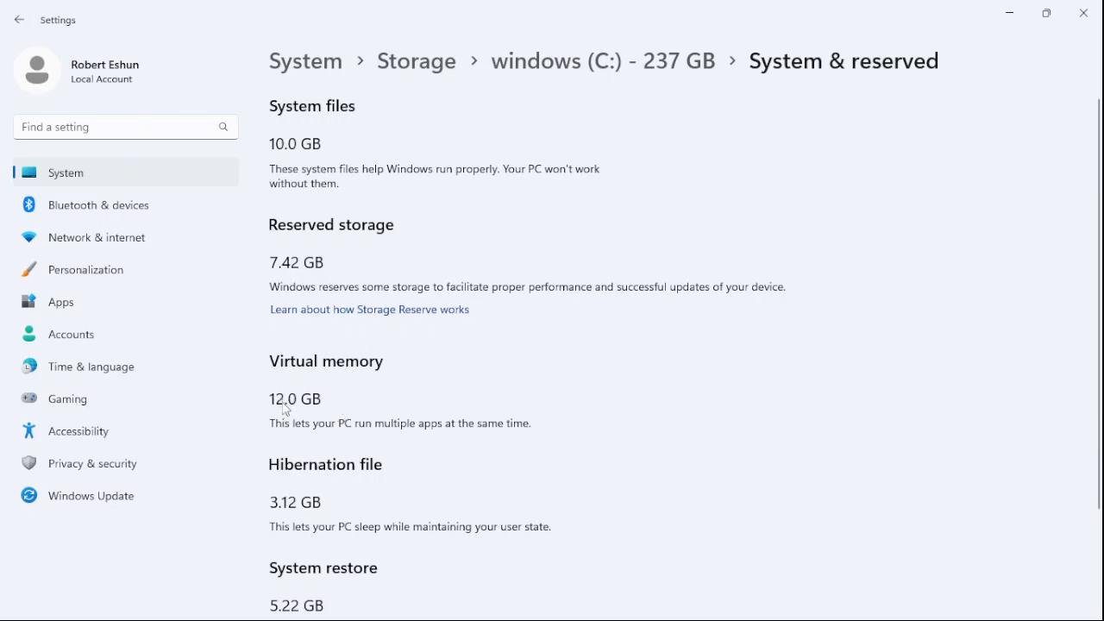
- Go back to the main System settings and open Advanced system settings from the About page
click(25, 23)
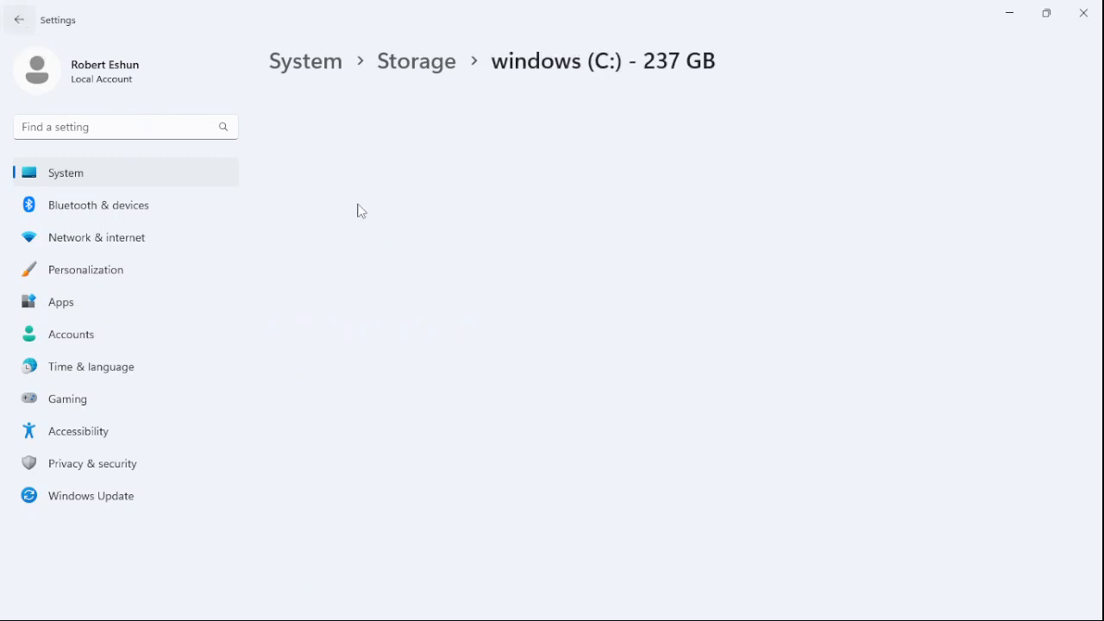
click(19, 20)
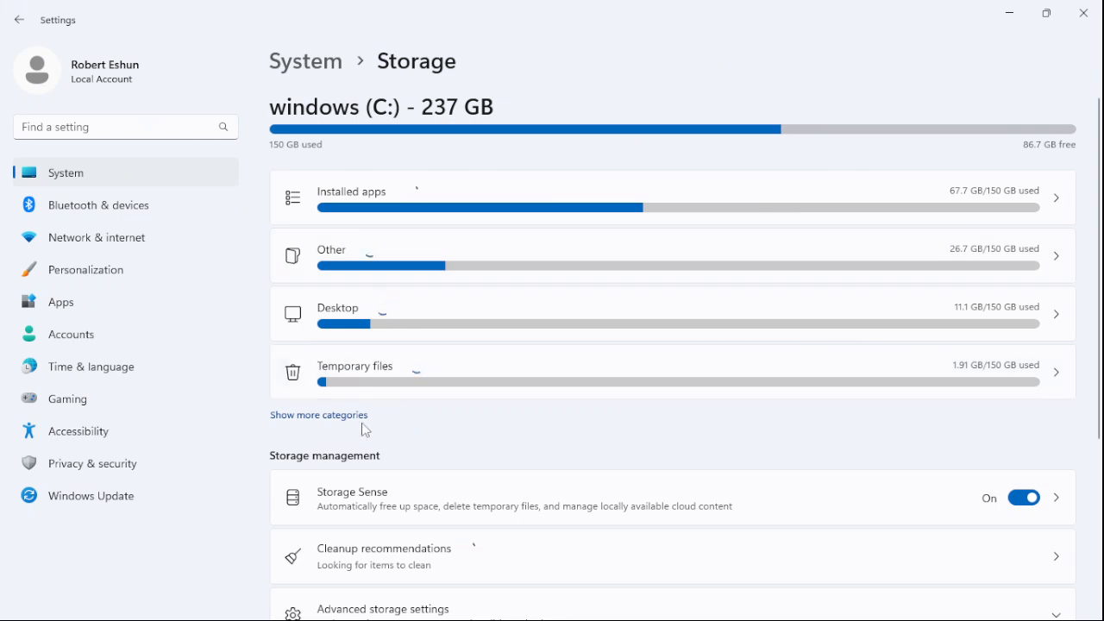
click(19, 20)
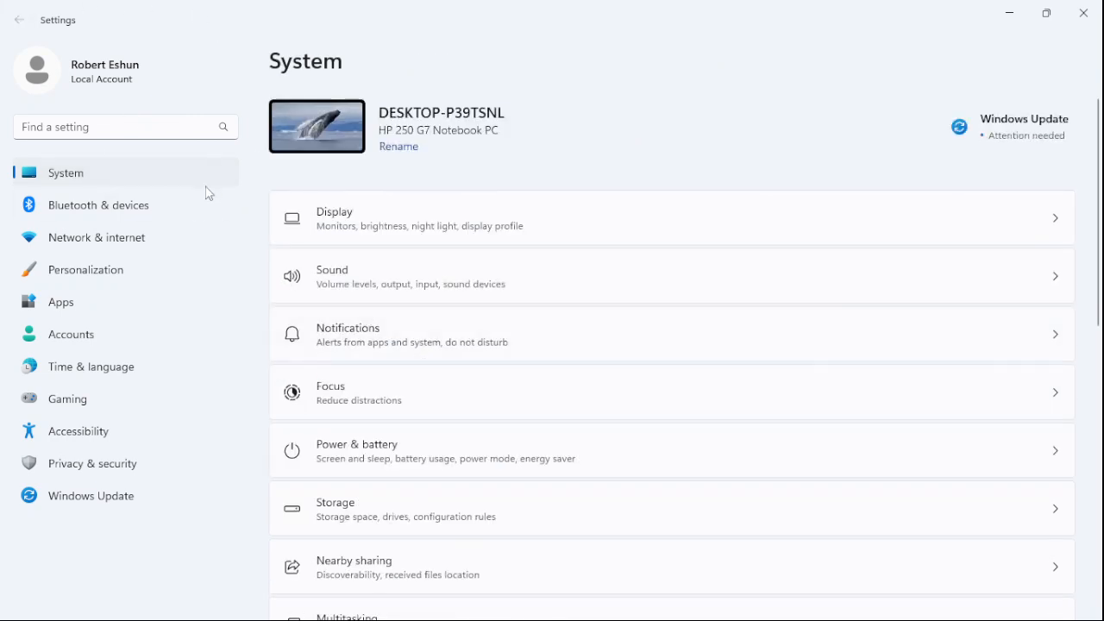
scroll(397, 361, down, 2)
scroll(397, 363, down, 5)
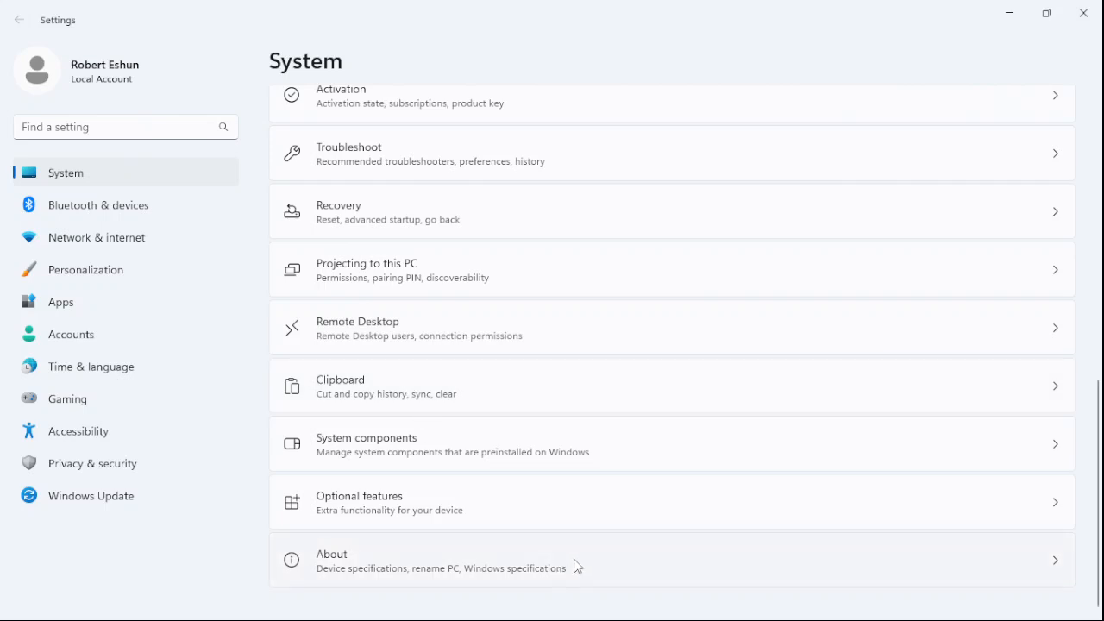
click(471, 561)
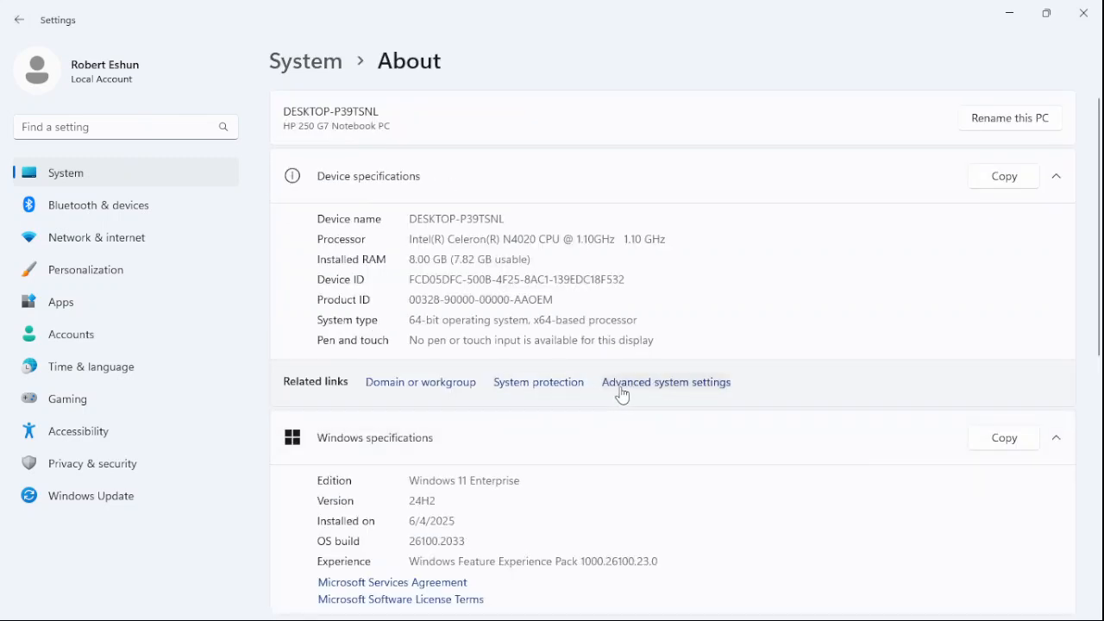
click(677, 383)
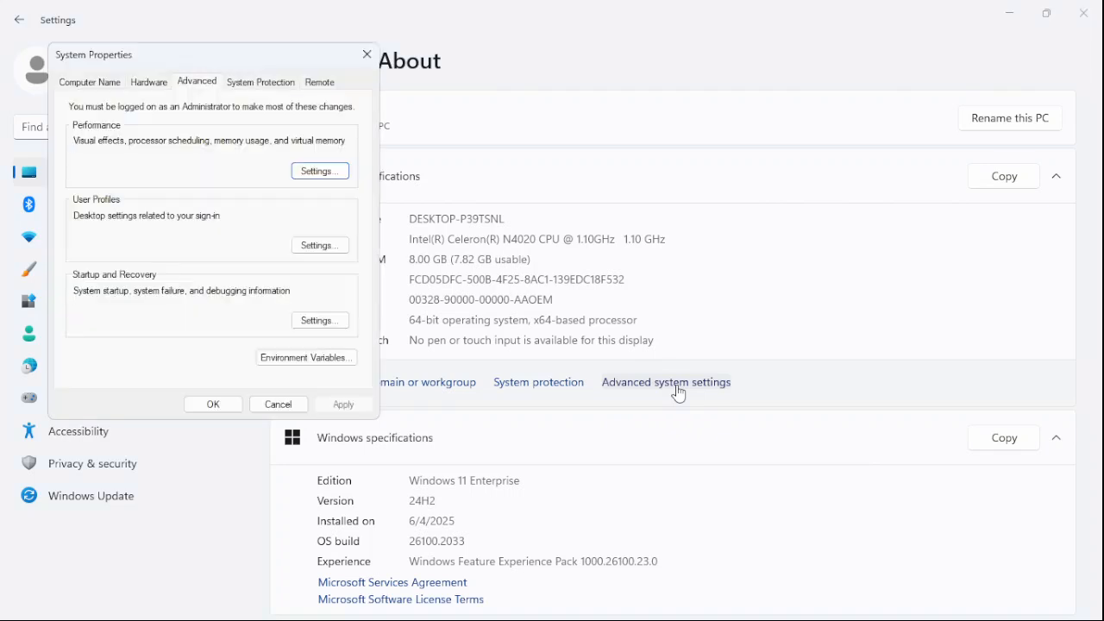
- Open the Virtual Memory settings from the advanced performance options
click(335, 175)
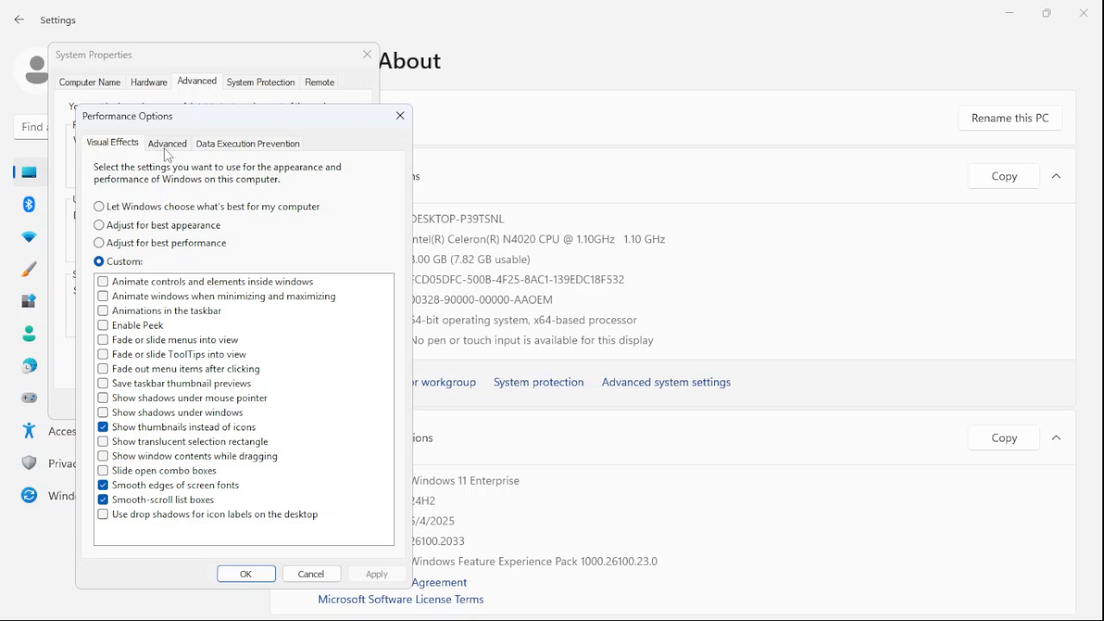
click(169, 149)
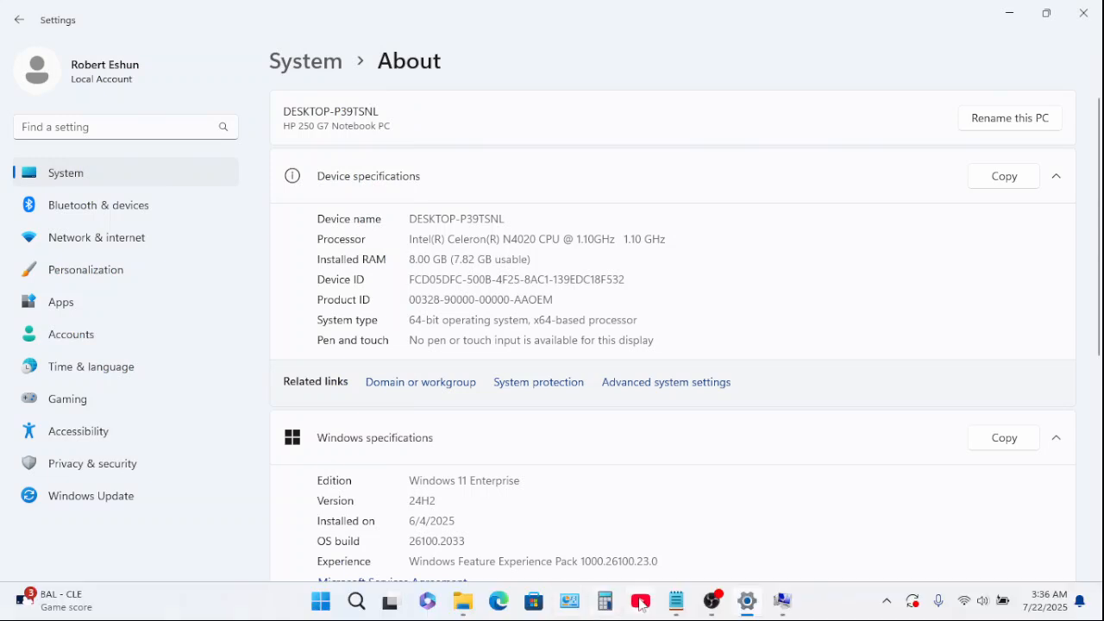
click(783, 611)
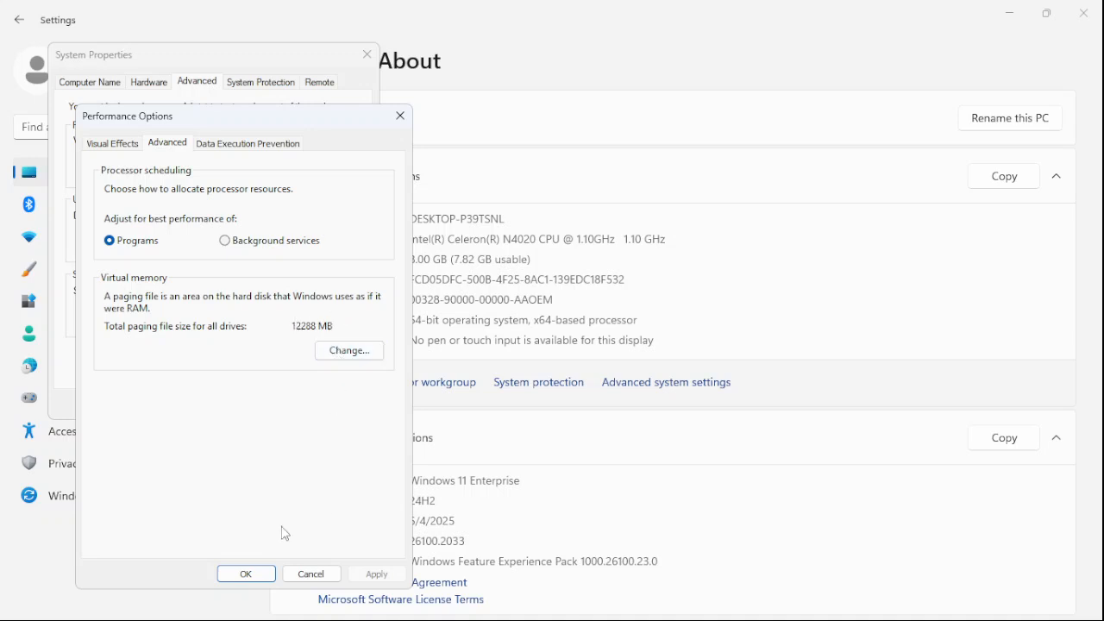
click(348, 352)
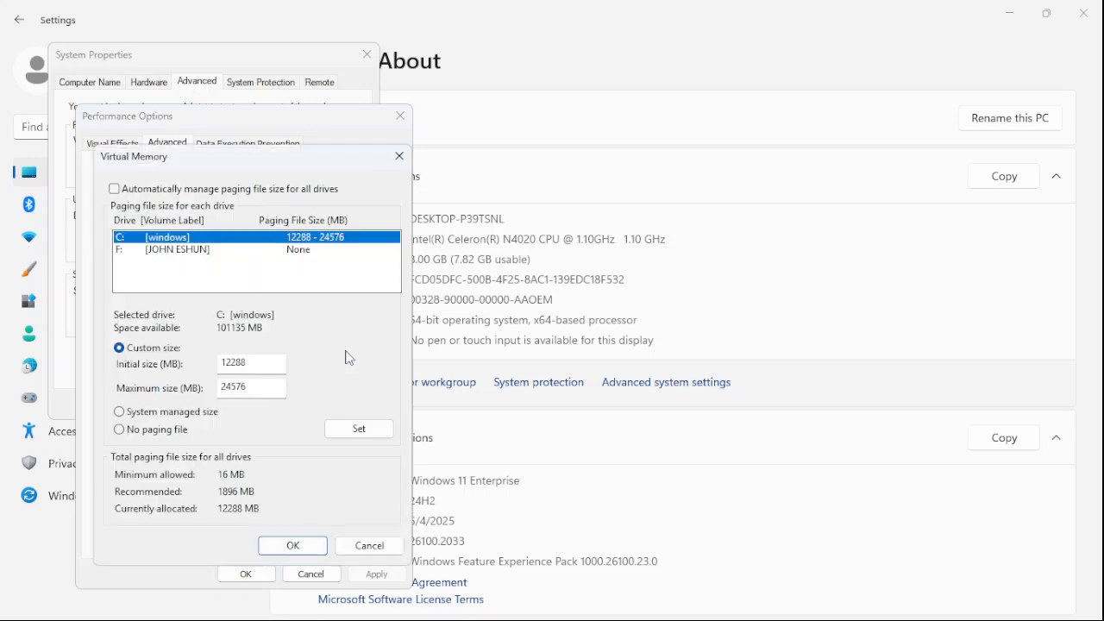
- Try automatic paging file management and the system managed size for drive C, and return to the custom size
click(115, 188)
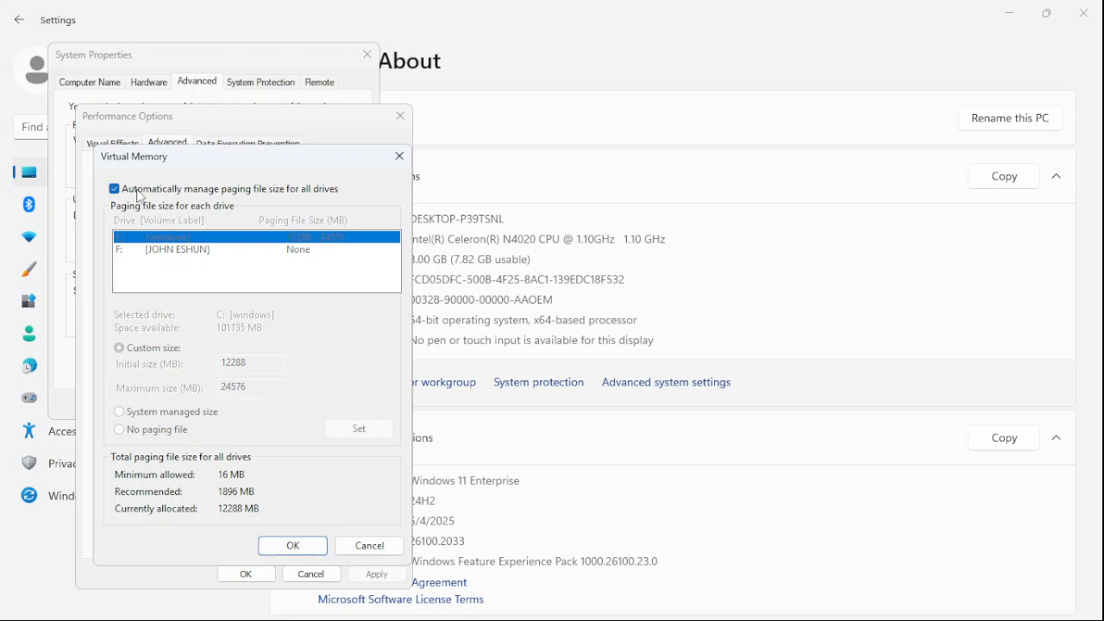
click(399, 157)
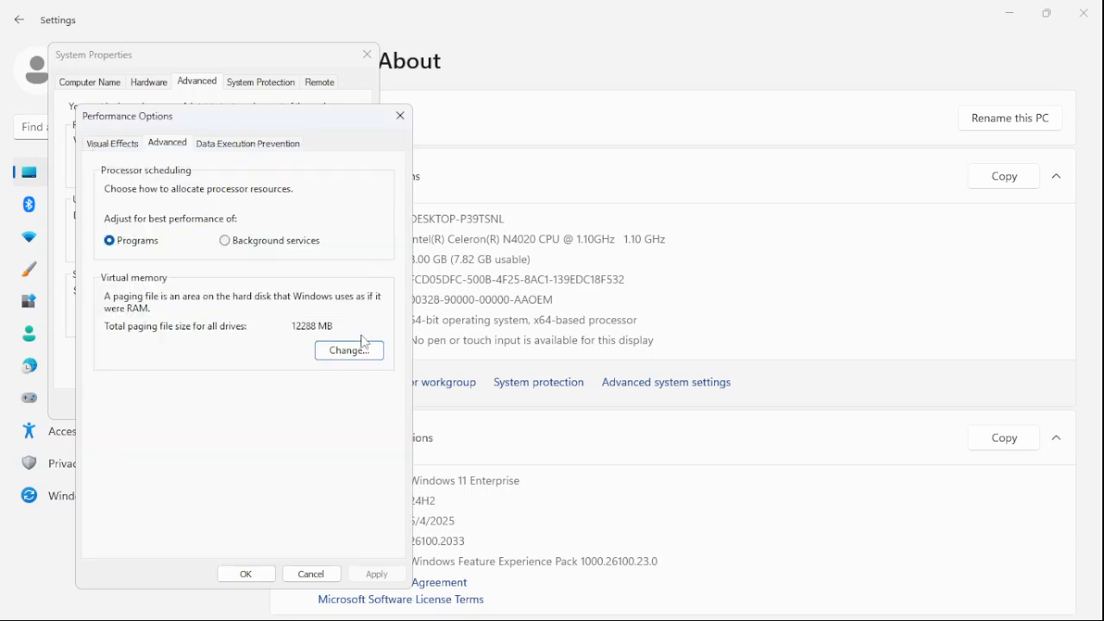
click(360, 352)
click(115, 188)
click(115, 189)
click(121, 411)
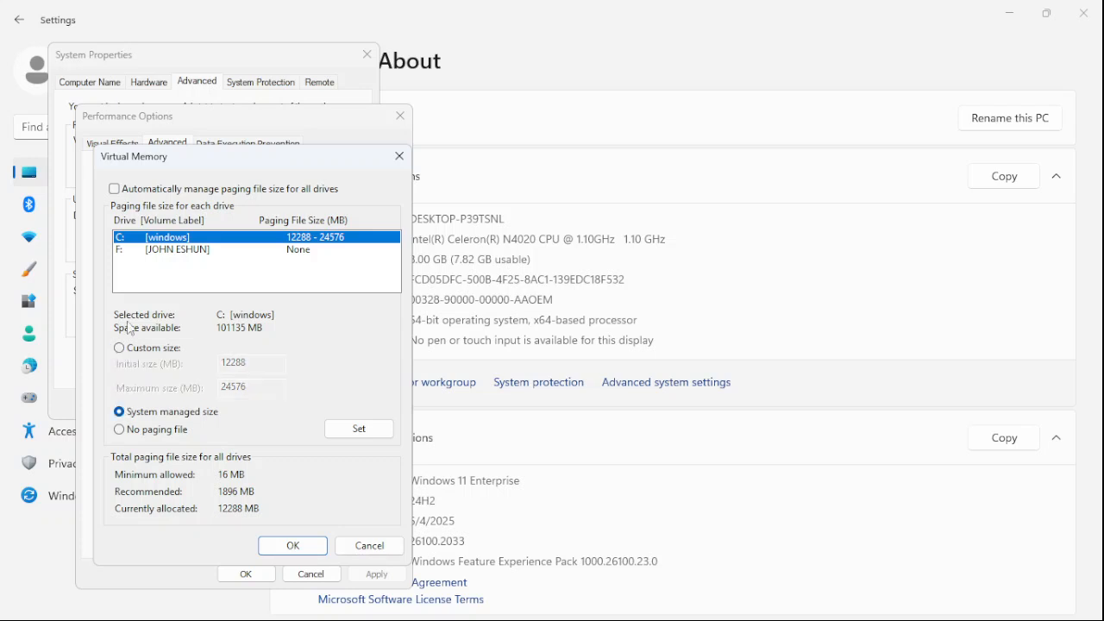
click(115, 189)
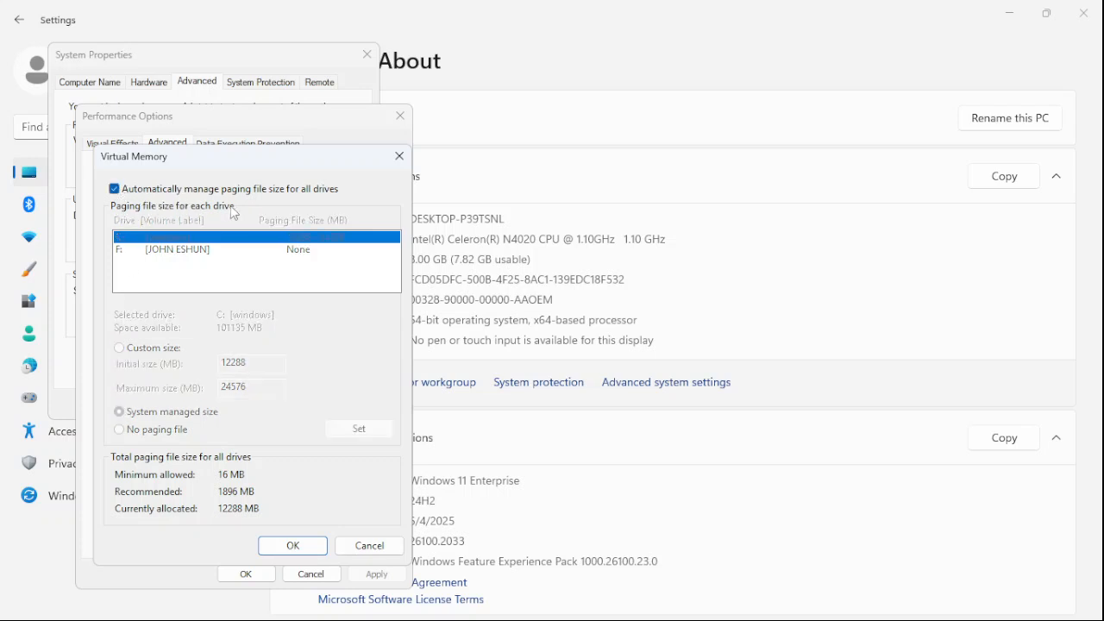
click(116, 189)
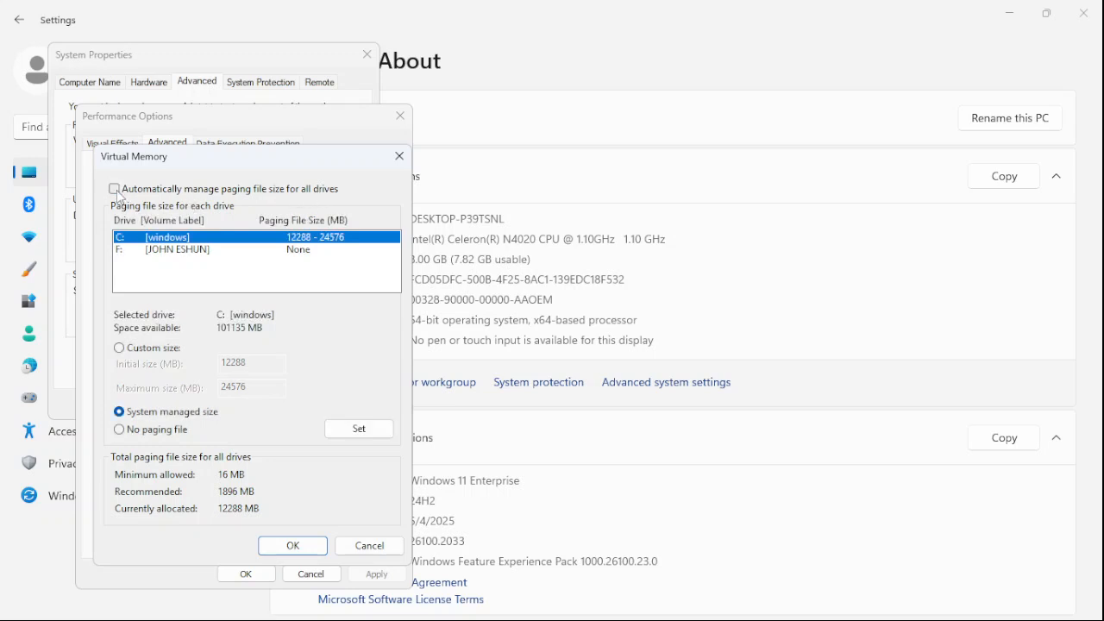
click(121, 350)
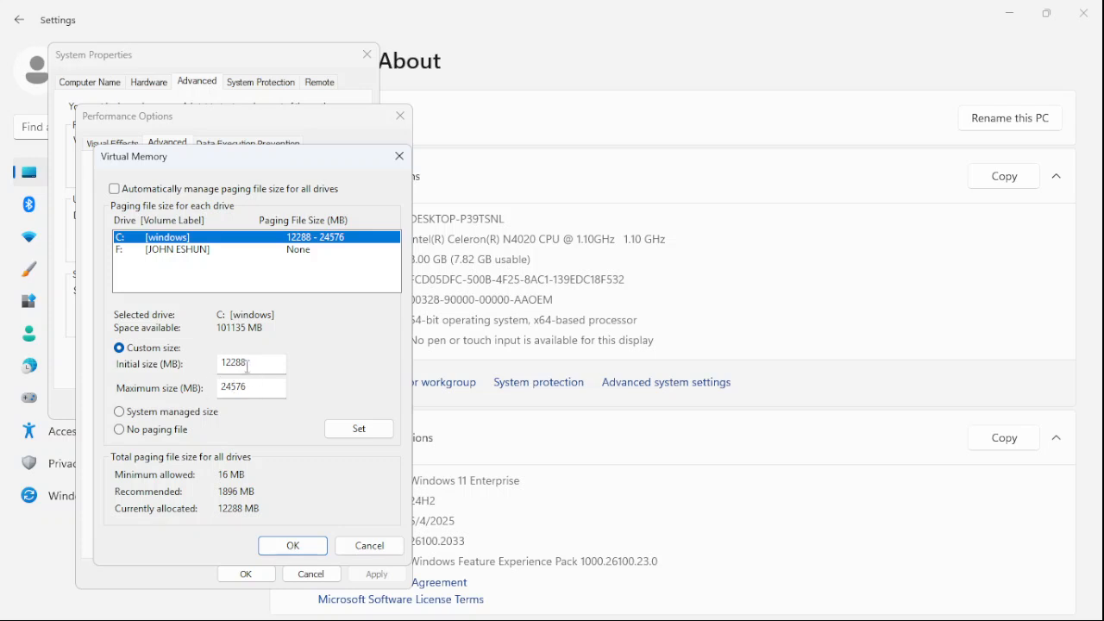
- Open Calculator and bring the Virtual Memory dialog back into view beside it
click(469, 278)
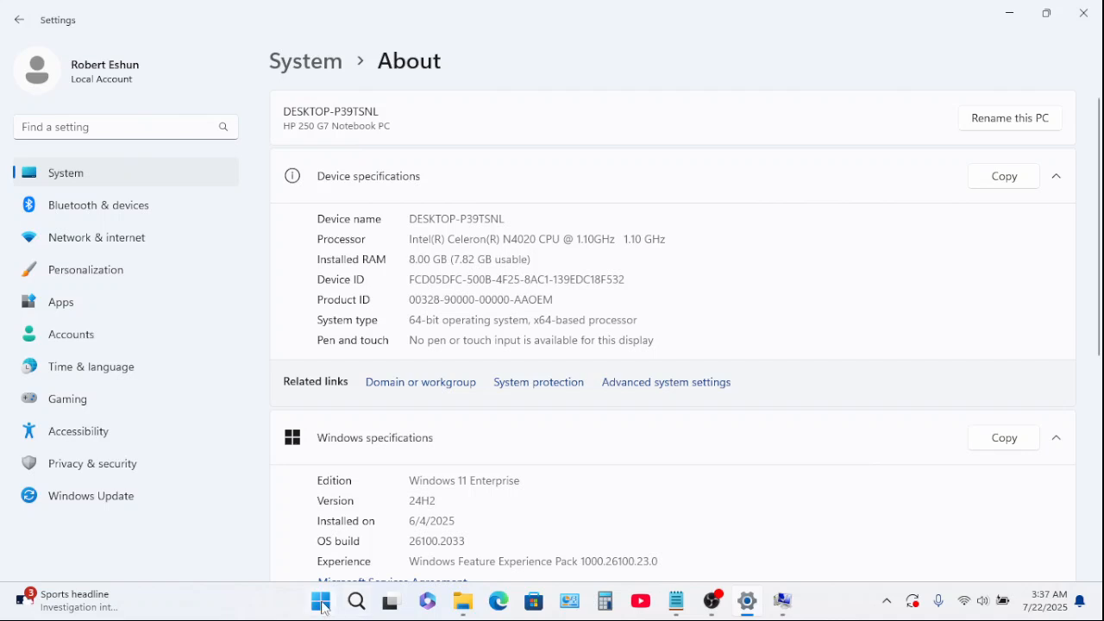
click(322, 607)
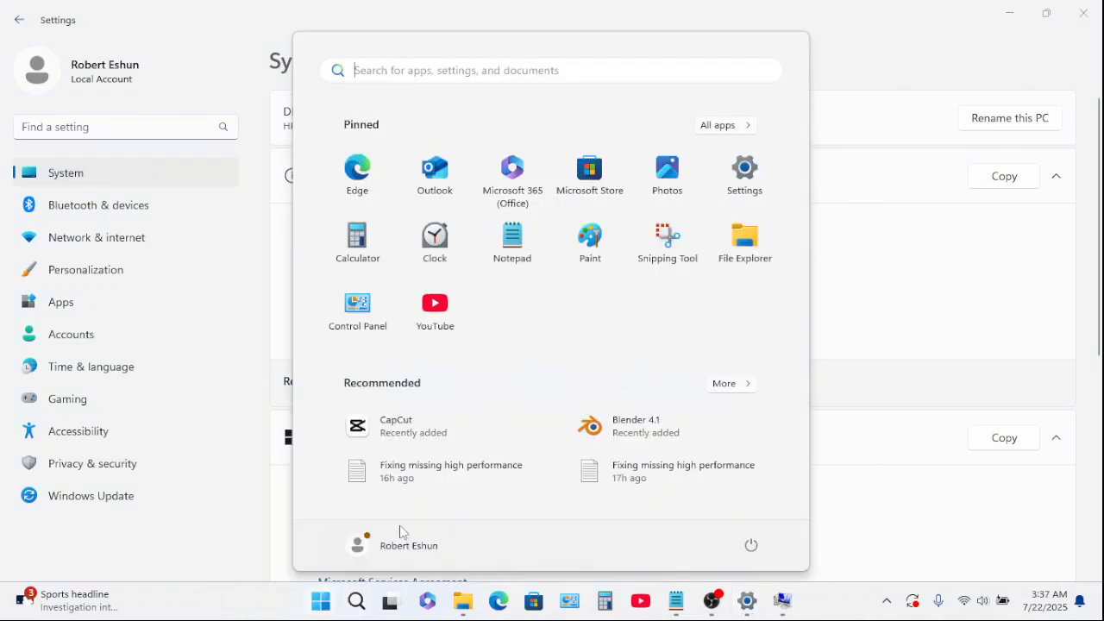
text(cal)
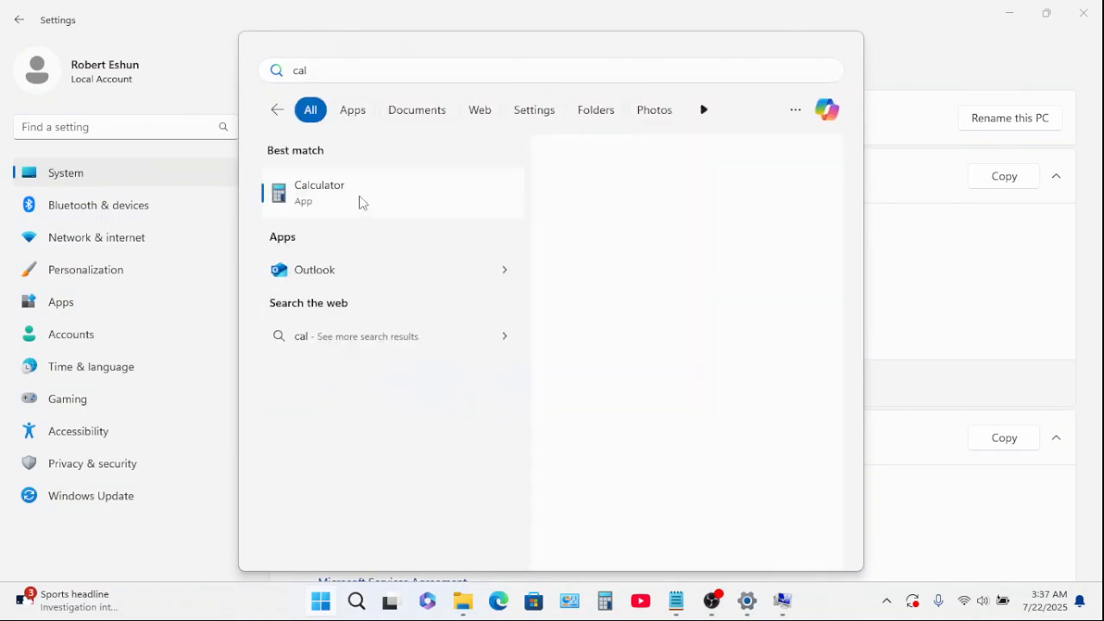
click(364, 197)
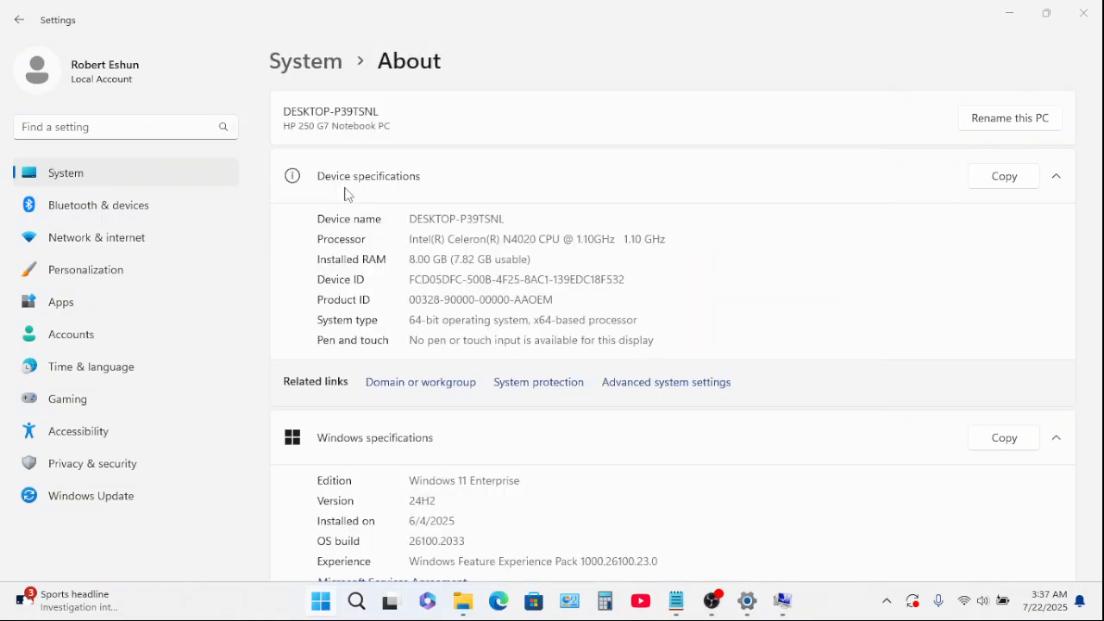
click(781, 611)
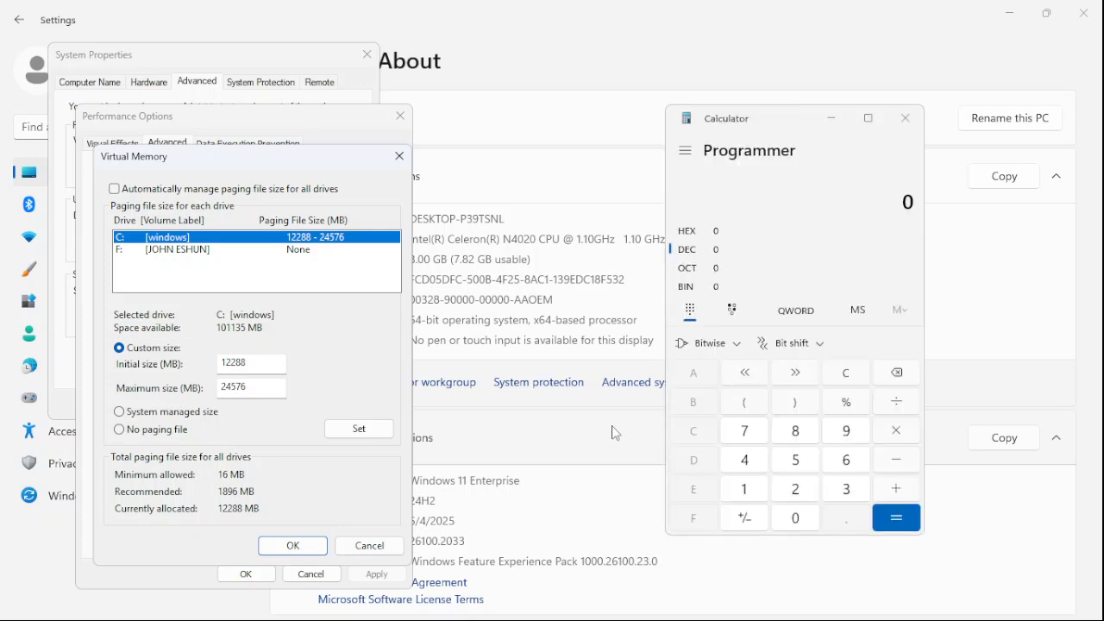
- Switch the calculator to Standard mode and shift the Virtual Memory dialog slightly away from it
key(alt+n)
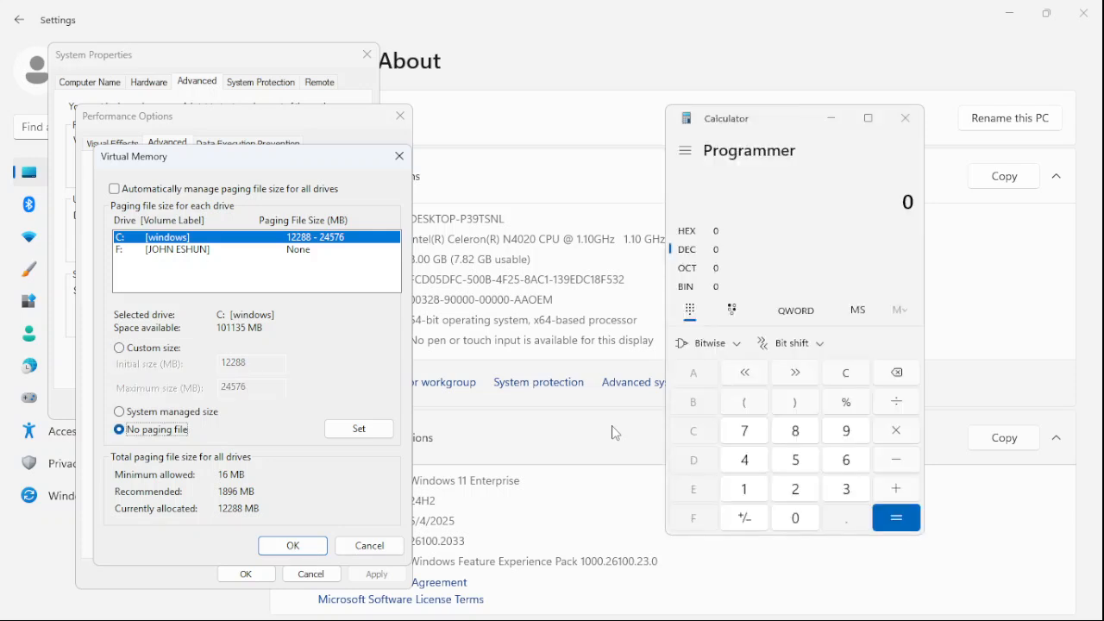
mouse_move(628, 620)
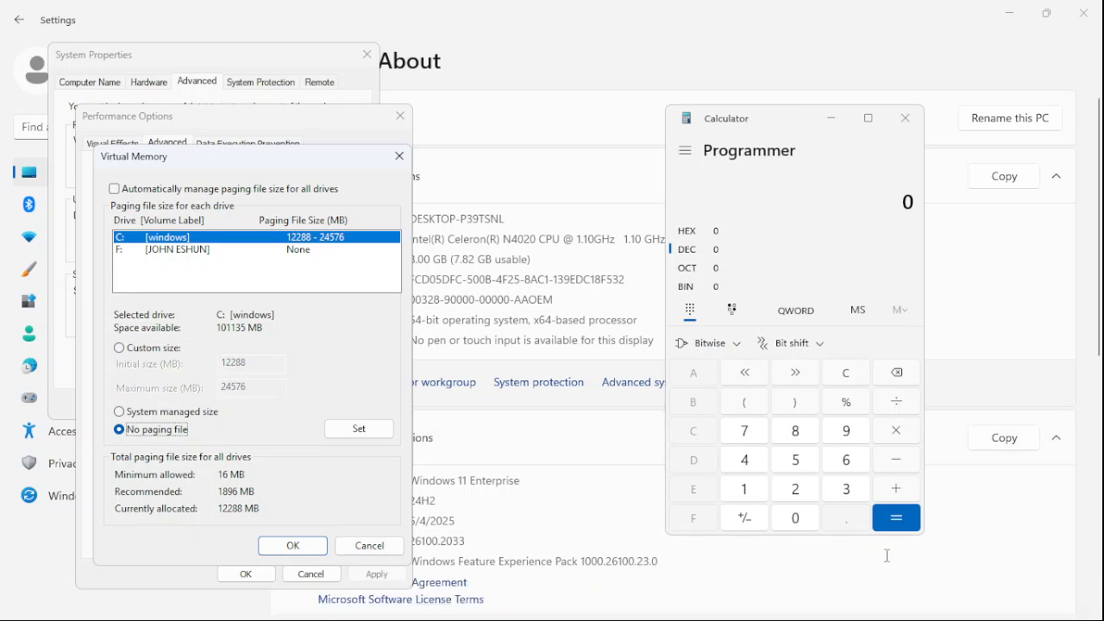
click(693, 154)
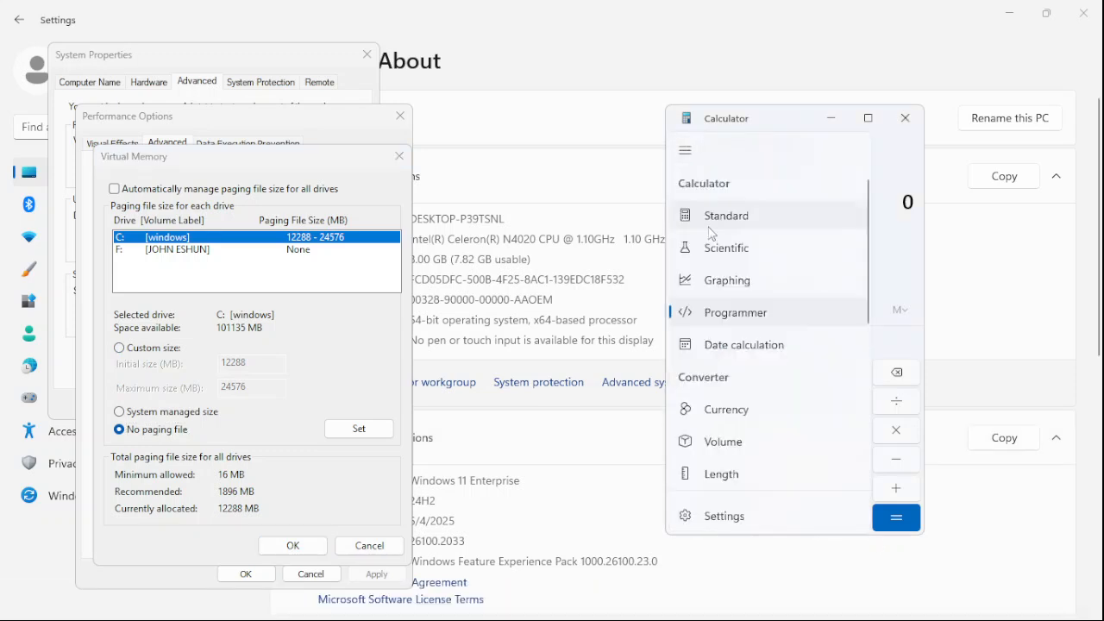
click(727, 216)
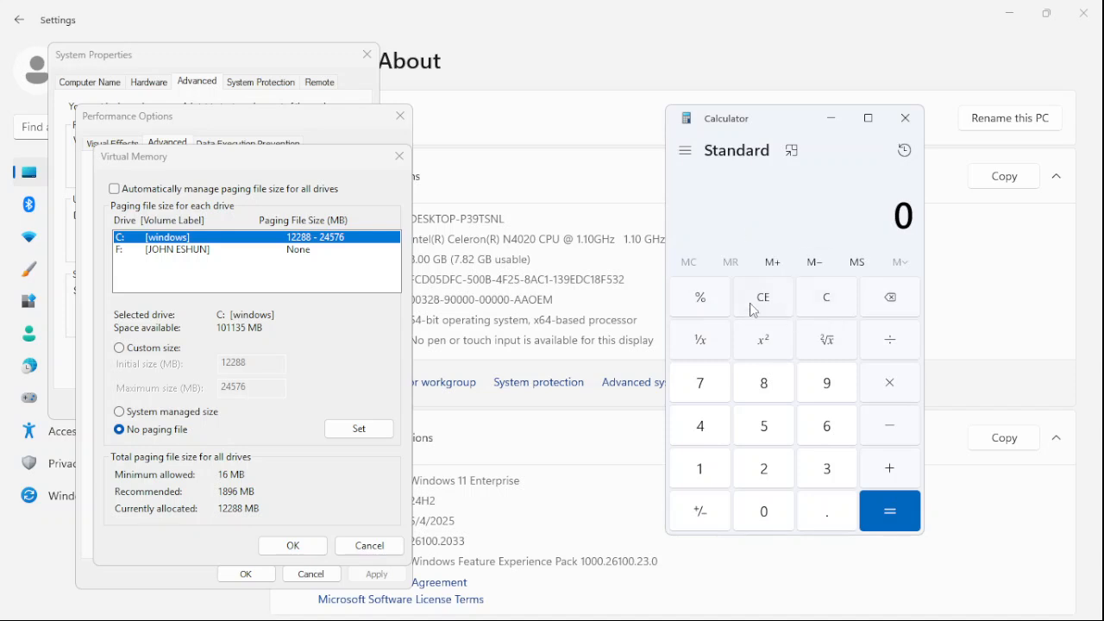
drag(349, 152, 310, 148)
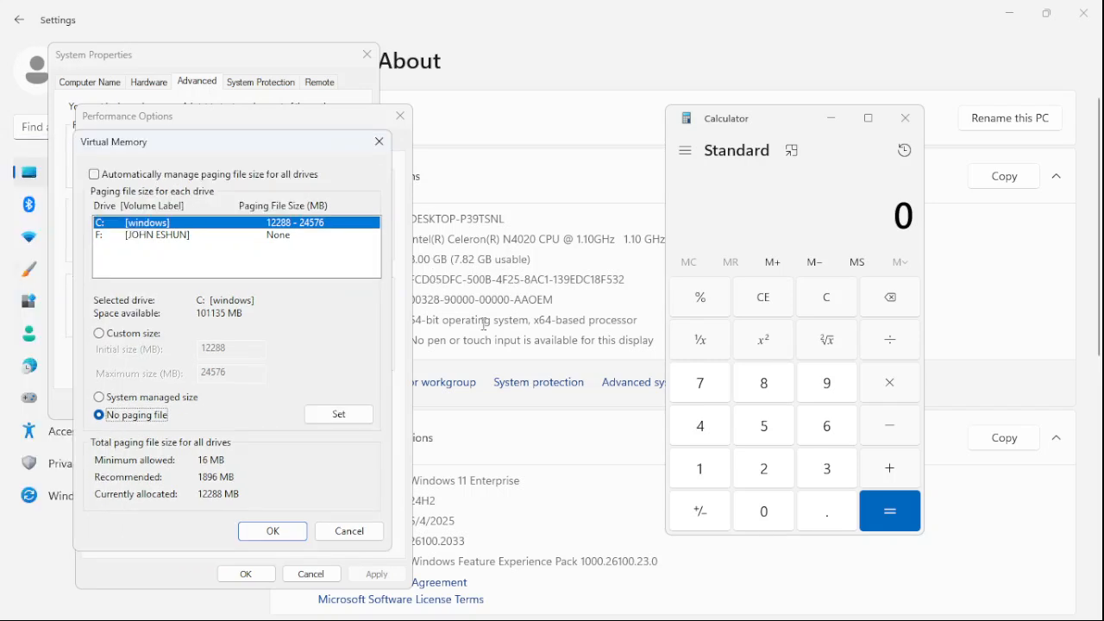
- Enter 8 × 1024 in the calculator and select the custom paging file size option for drive C
click(780, 391)
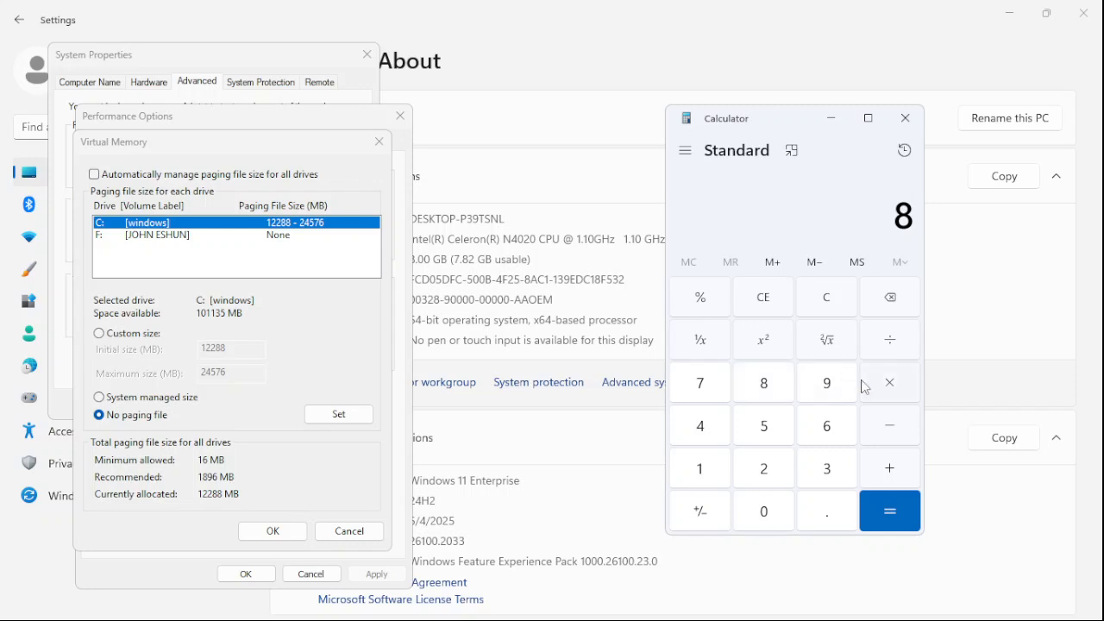
click(888, 383)
click(724, 483)
click(776, 514)
click(772, 483)
click(703, 431)
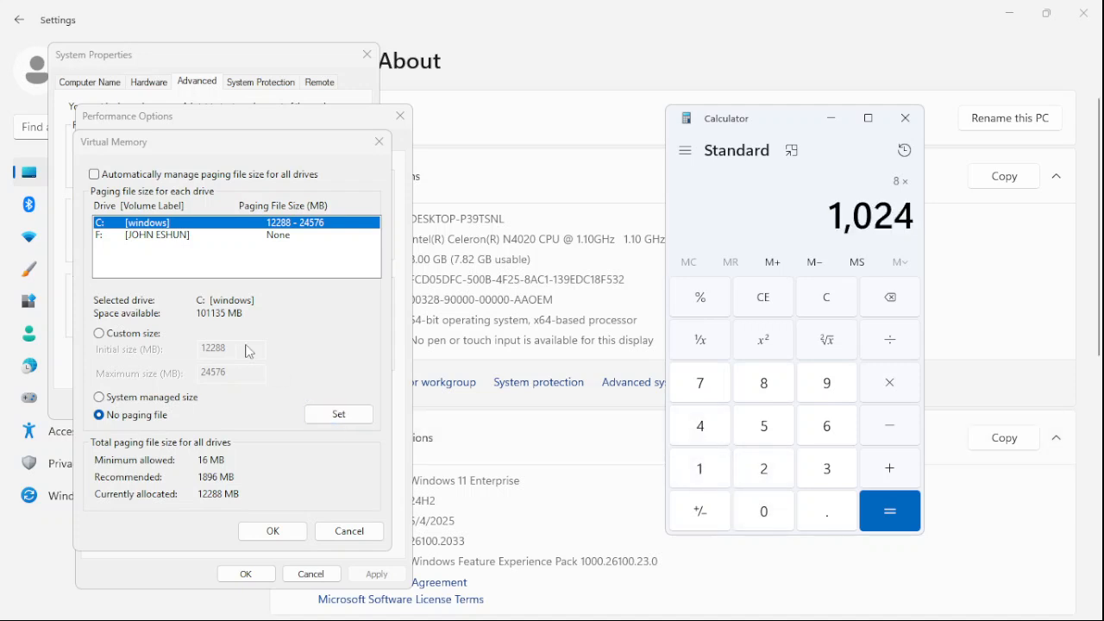
click(99, 334)
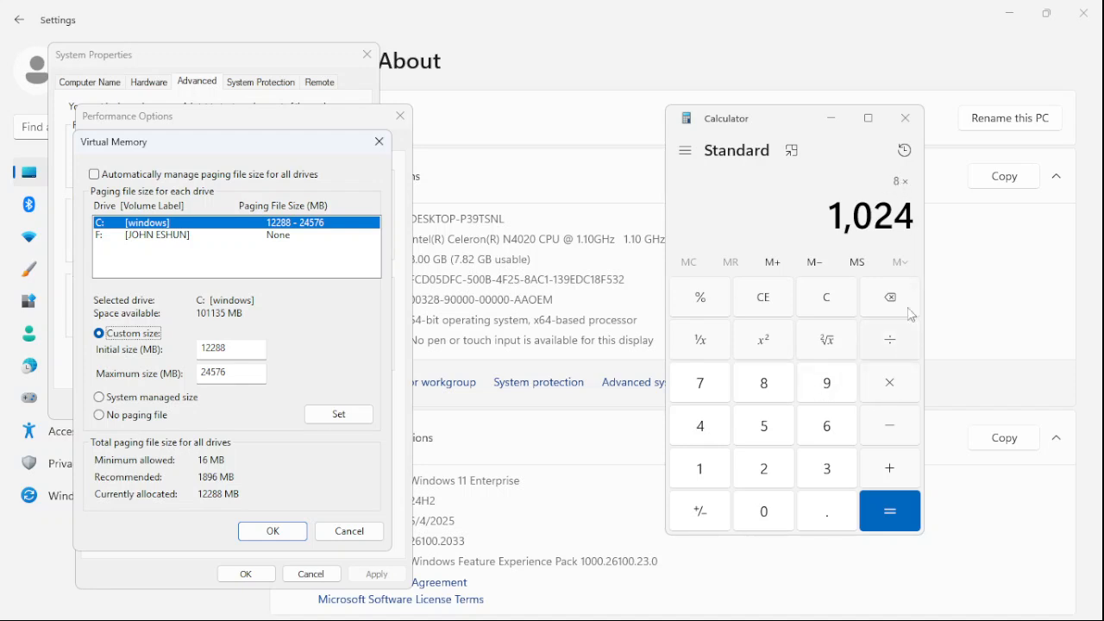
- Multiply the 8 × 1024 product by 1.5 in the calculator to work out the initial paging file size
click(891, 379)
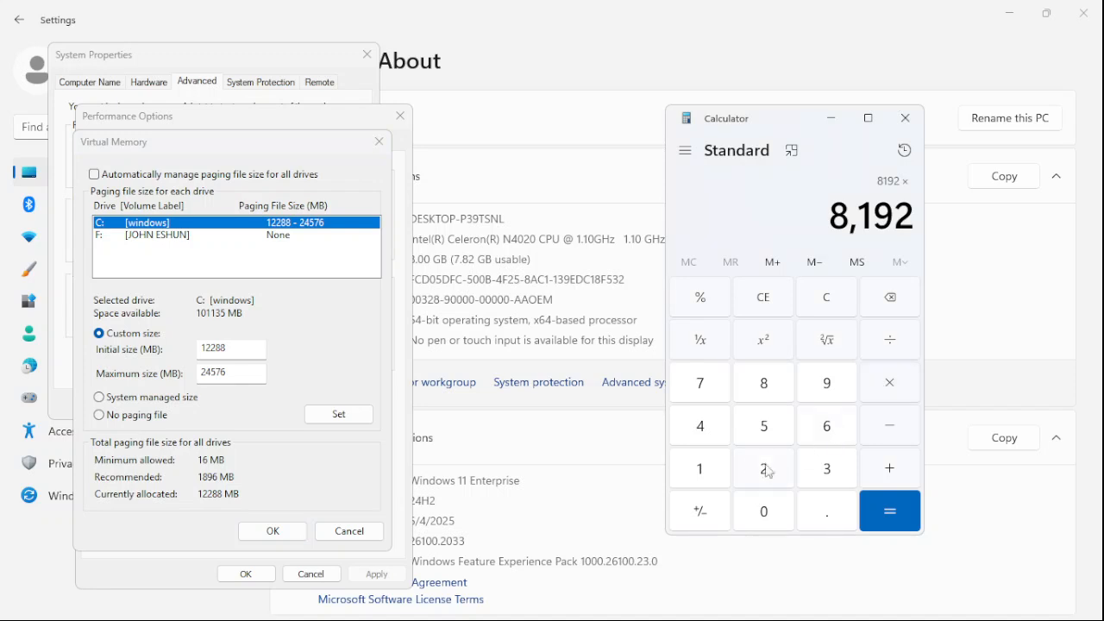
click(711, 473)
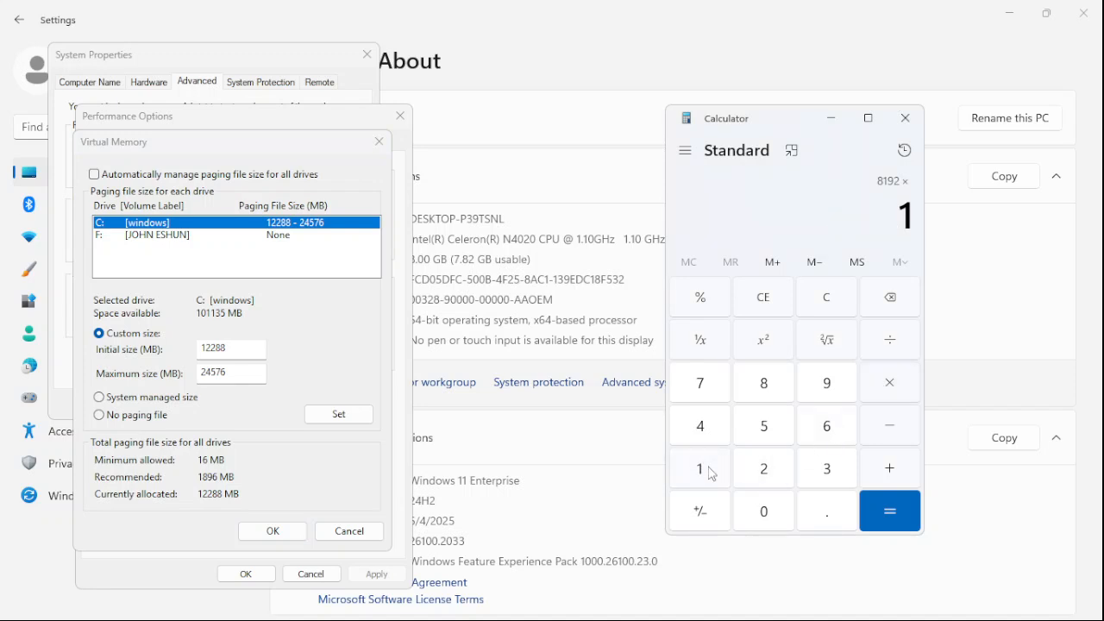
click(827, 519)
click(770, 429)
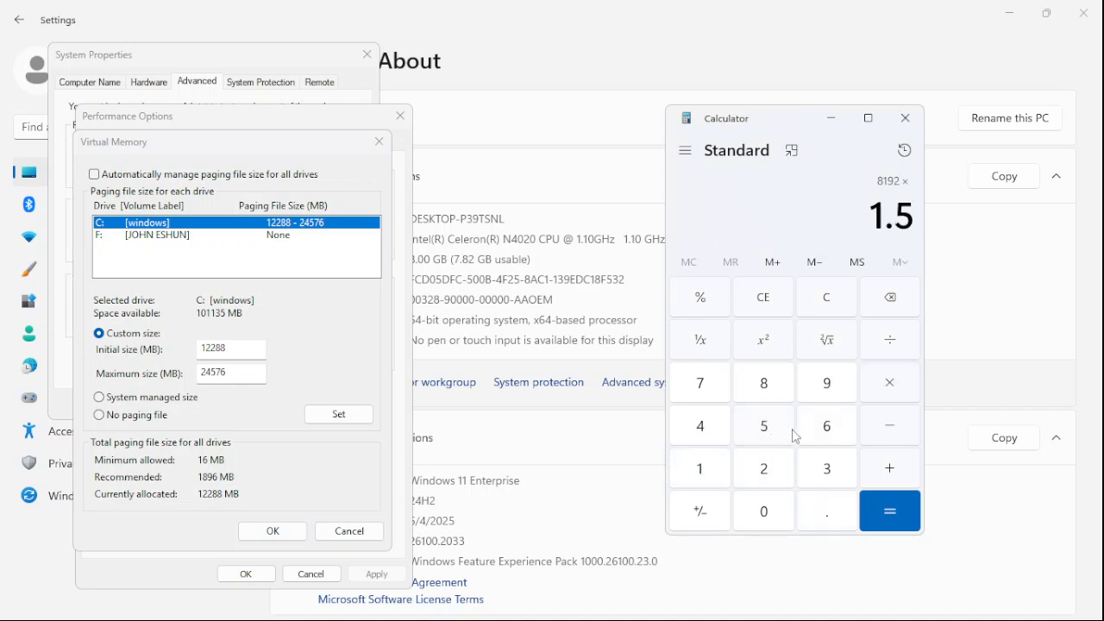
click(890, 516)
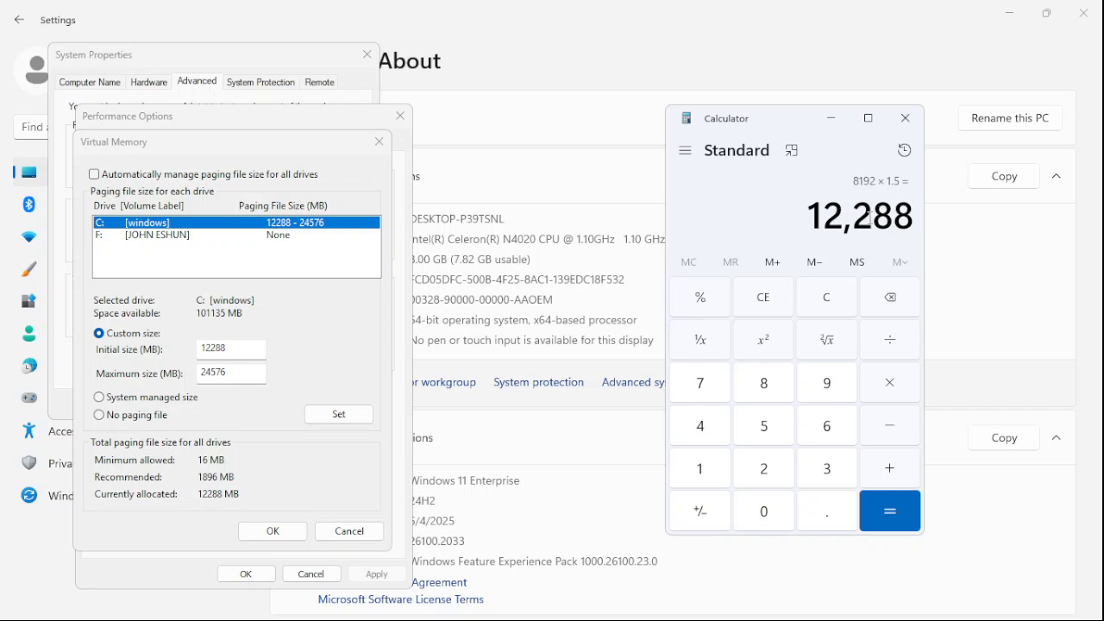
- Check drive C's custom initial size against the calculator result
click(234, 345)
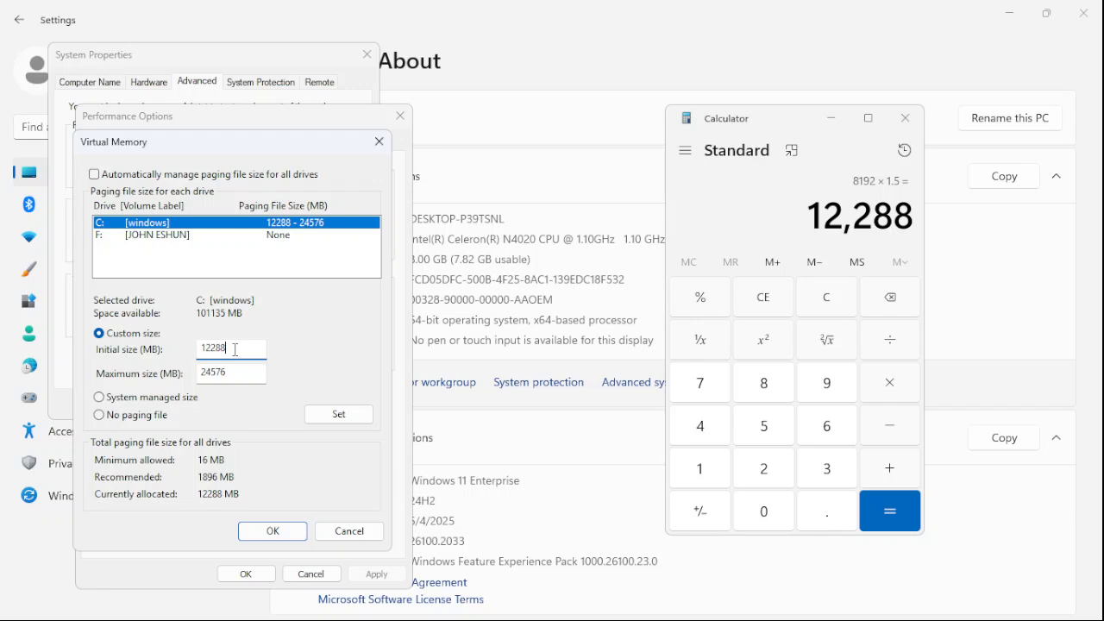
drag(228, 349, 203, 347)
click(220, 350)
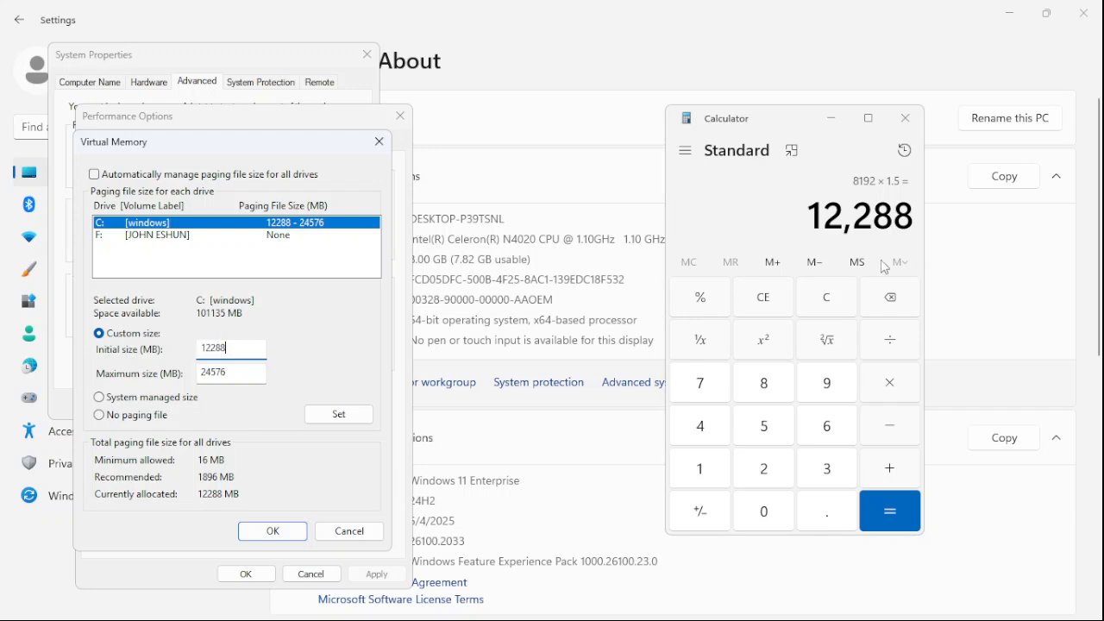
- Clear the calculator and calculate 8 × 1024 × 3 to work out the maximum paging file size
click(857, 237)
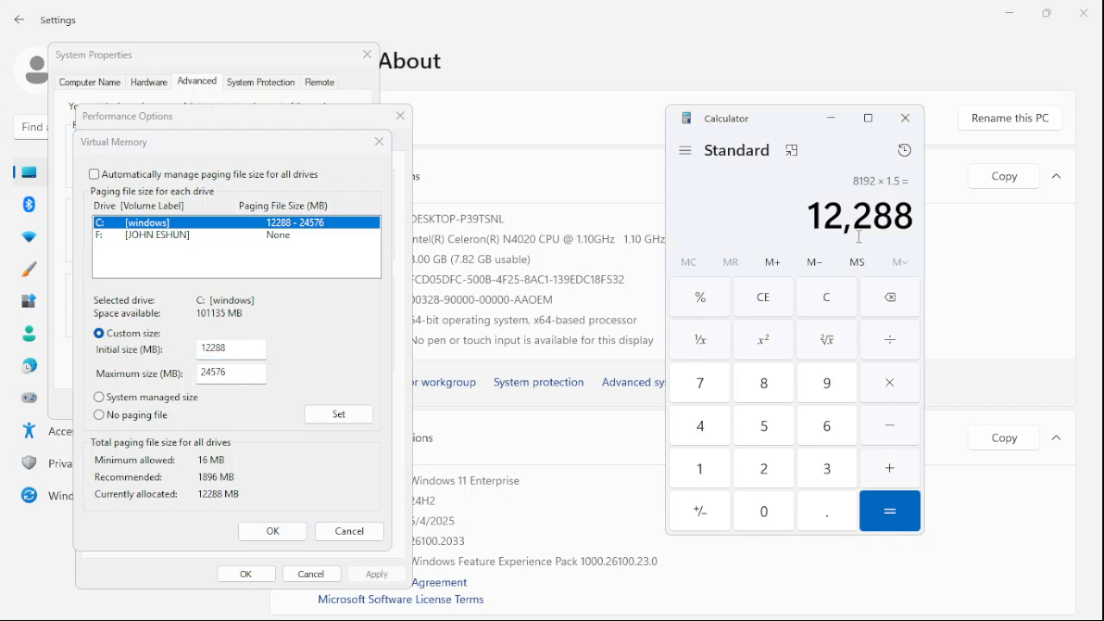
key(Escape)
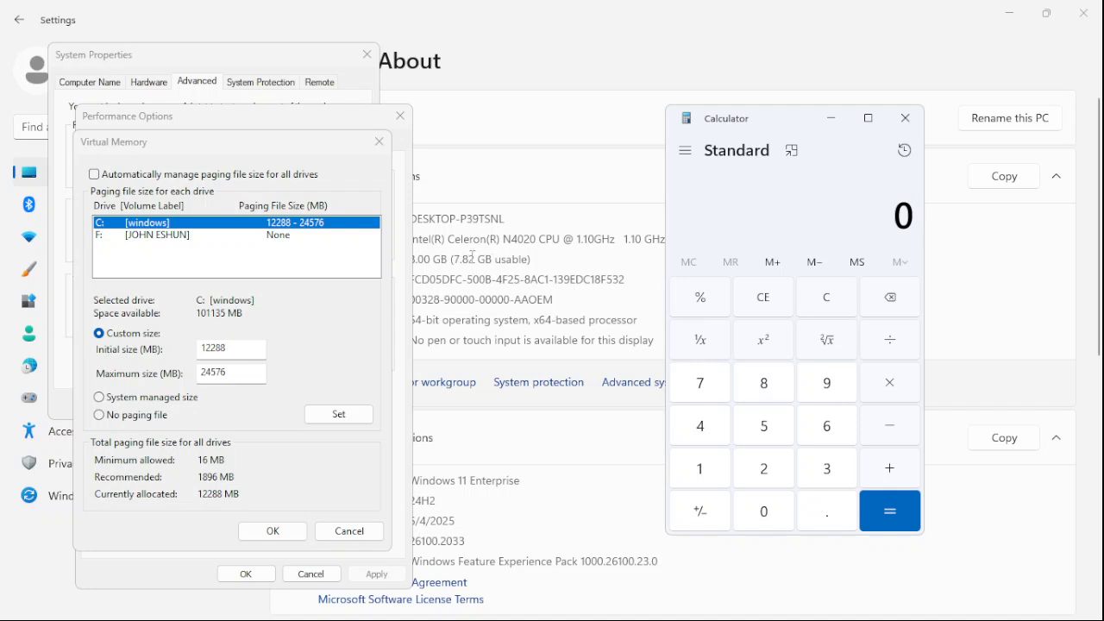
click(774, 395)
click(894, 389)
click(703, 470)
click(767, 507)
click(771, 482)
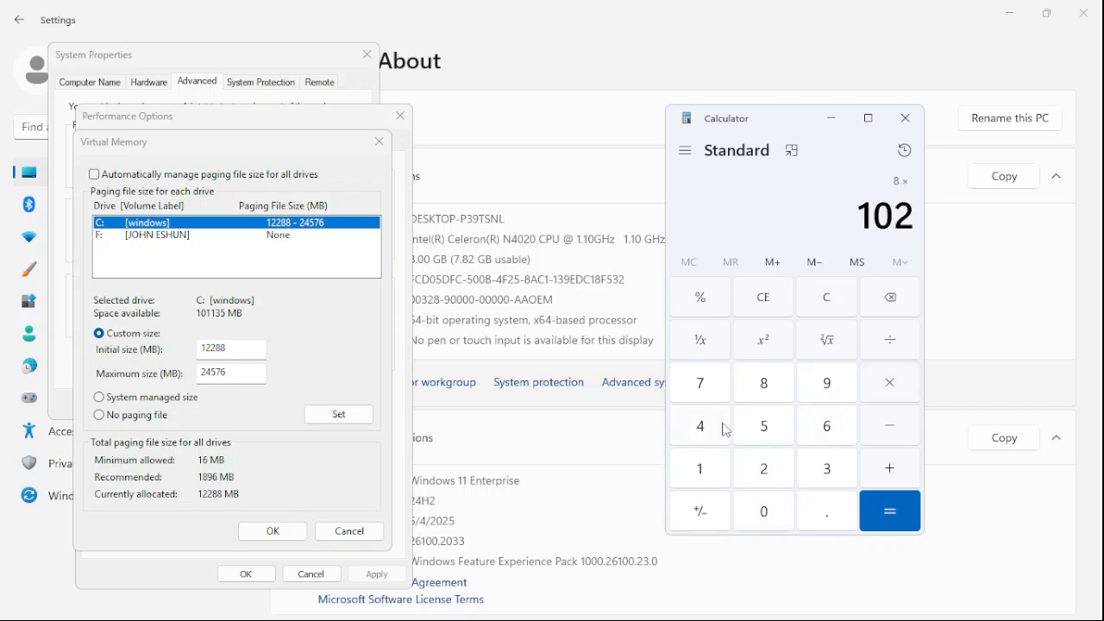
click(715, 428)
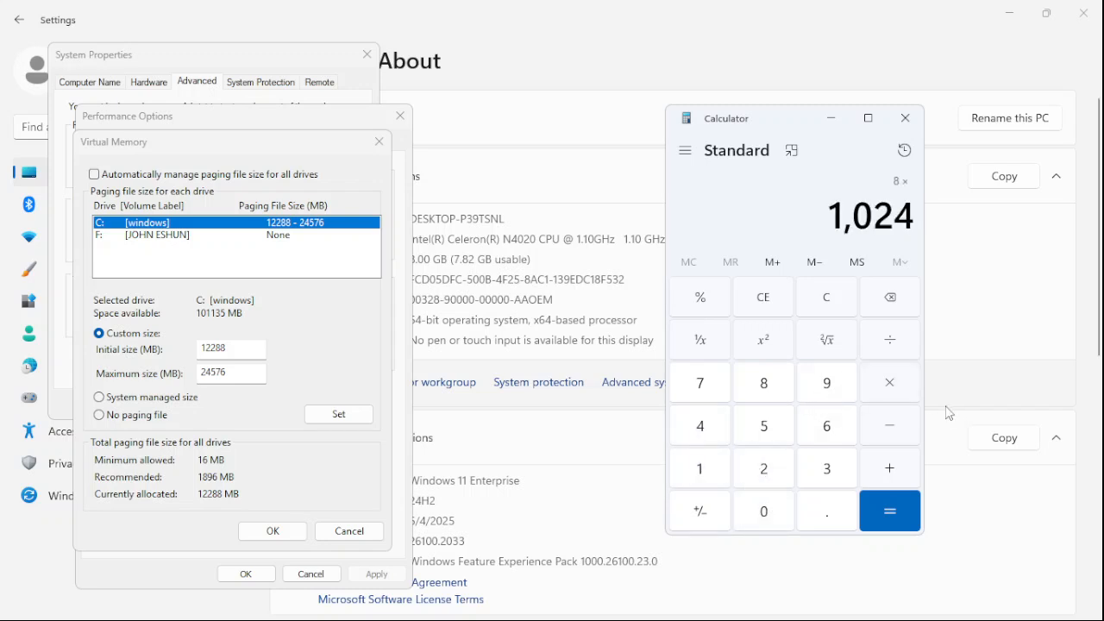
click(897, 385)
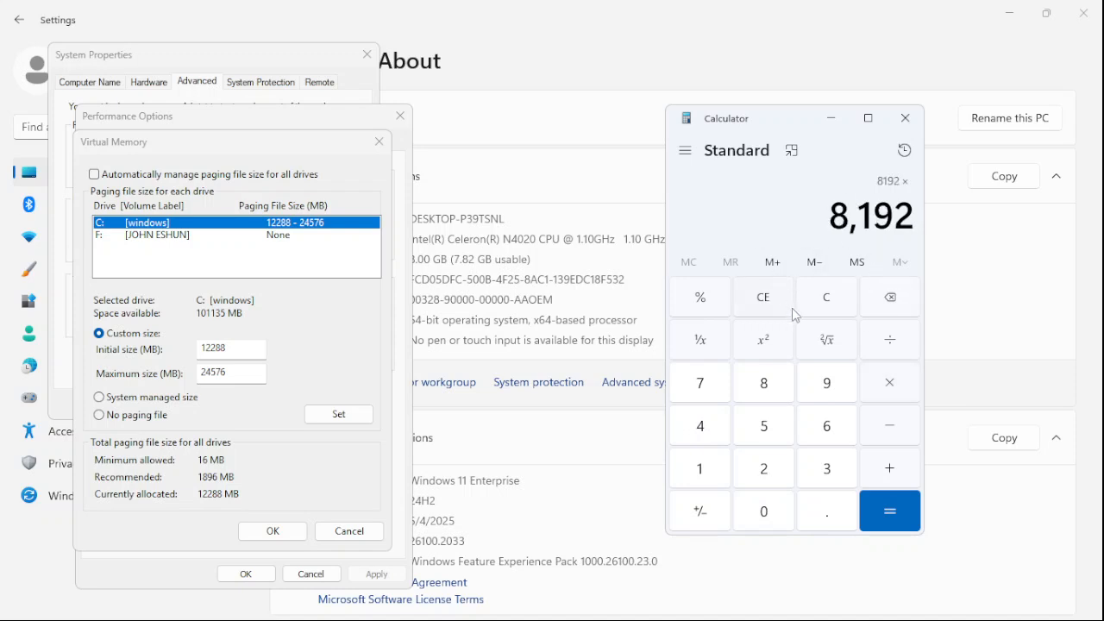
click(830, 467)
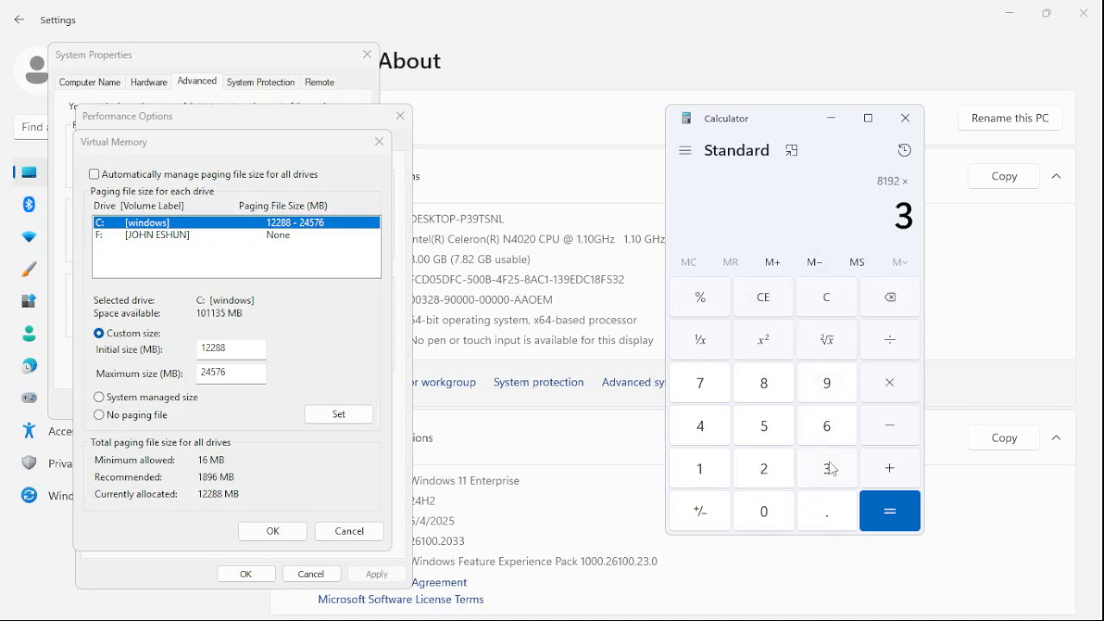
click(896, 513)
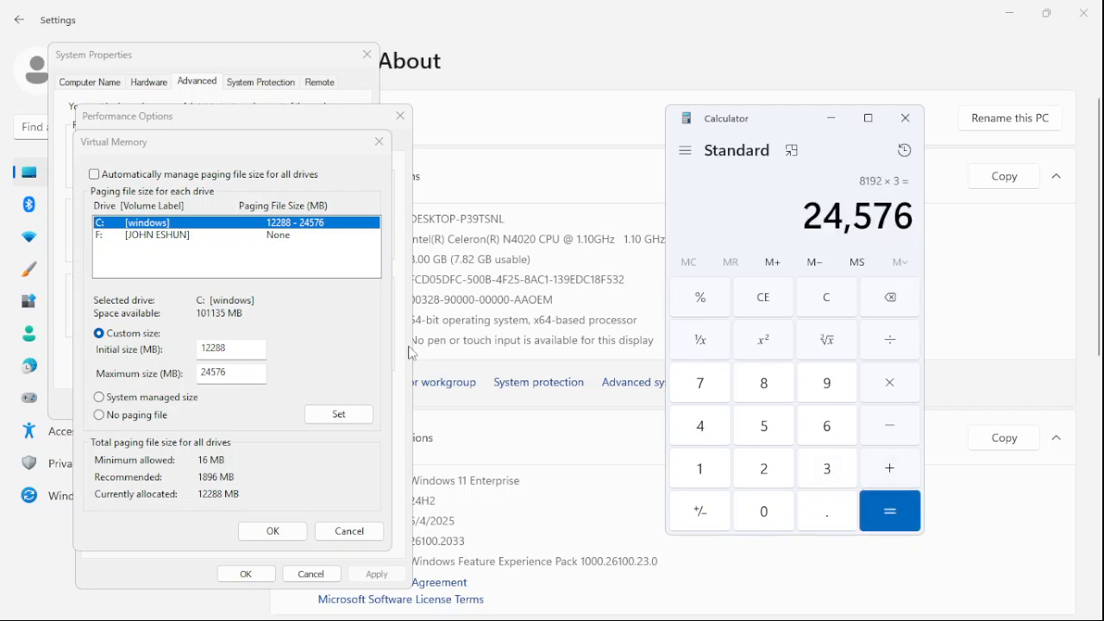
- Check drive C's custom maximum size against the calculator result
click(235, 374)
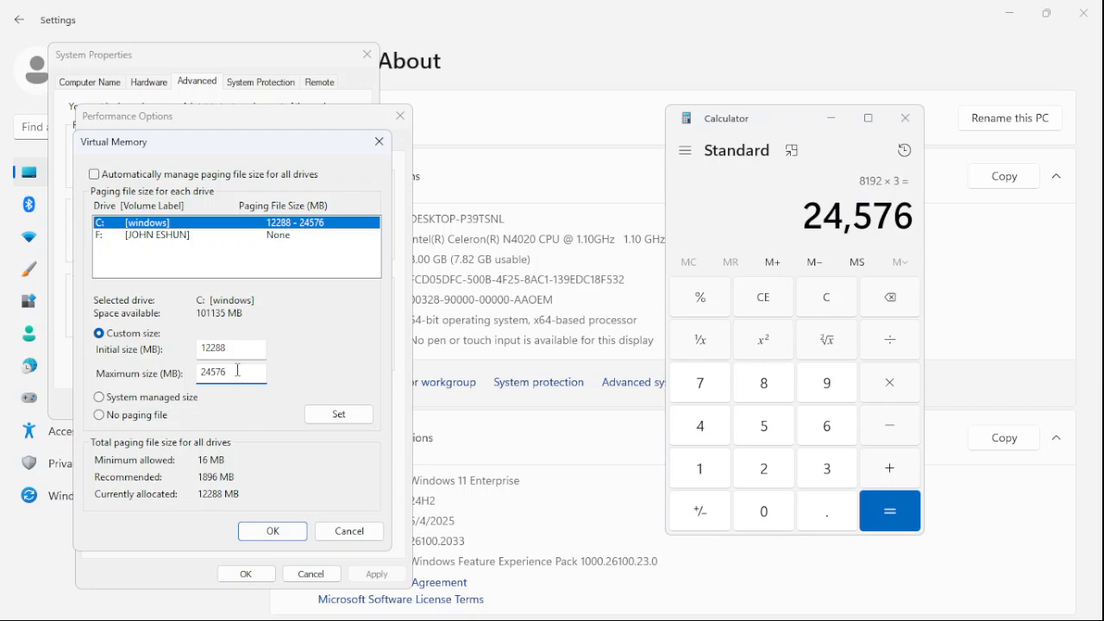
drag(234, 372, 198, 385)
click(231, 371)
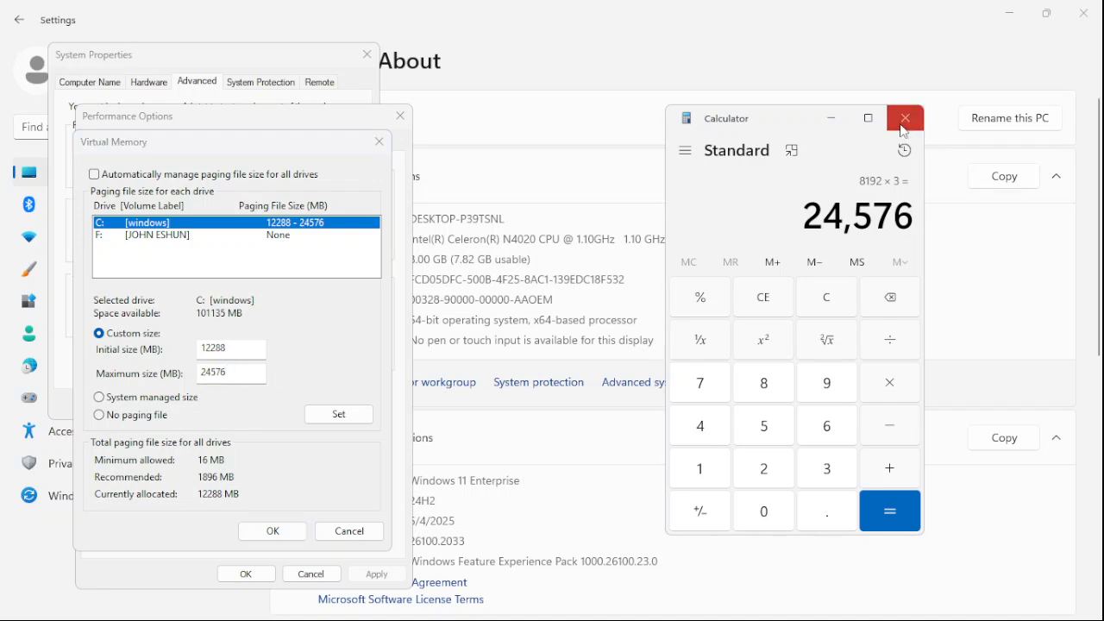
- Close Calculator, apply the custom paging file size of 12288 to 24576 MB to drive C, and confirm the open system dialogs
click(905, 118)
click(344, 416)
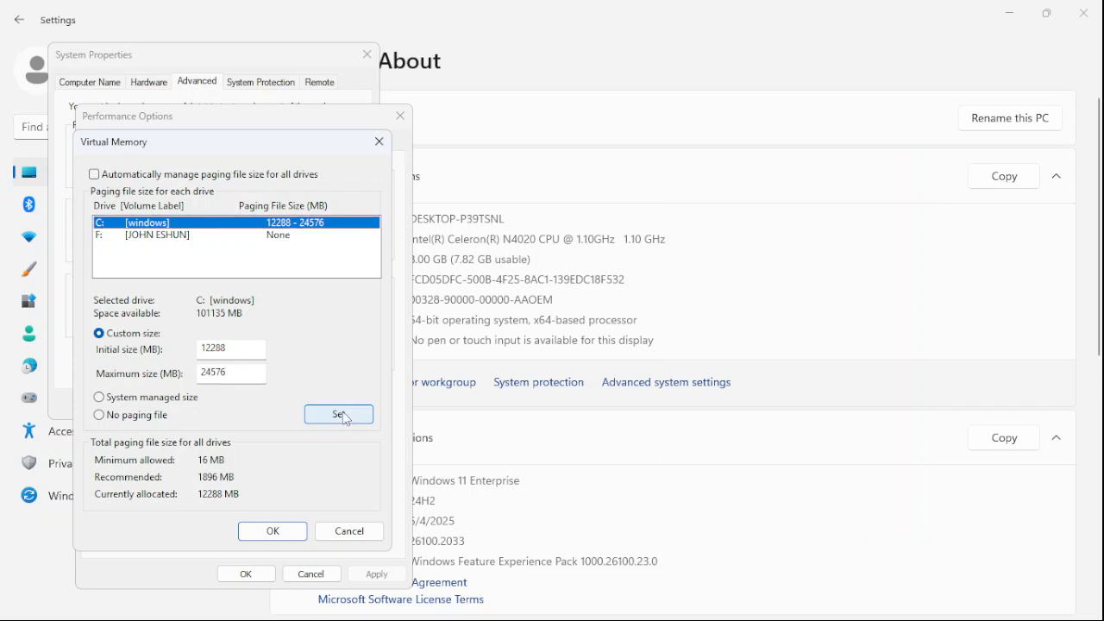
click(285, 532)
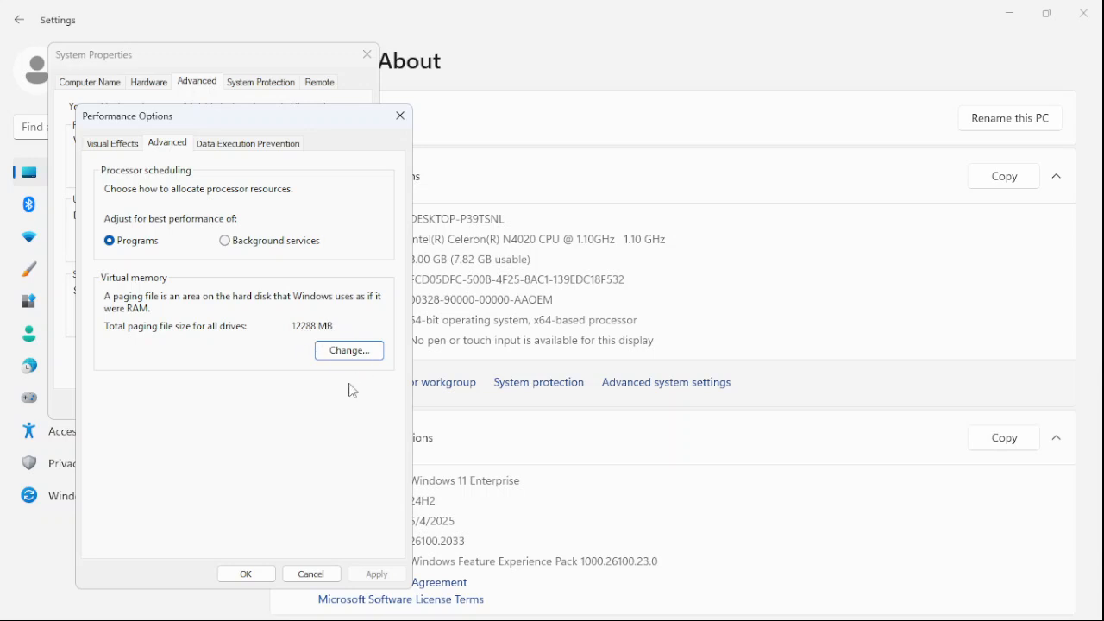
click(249, 573)
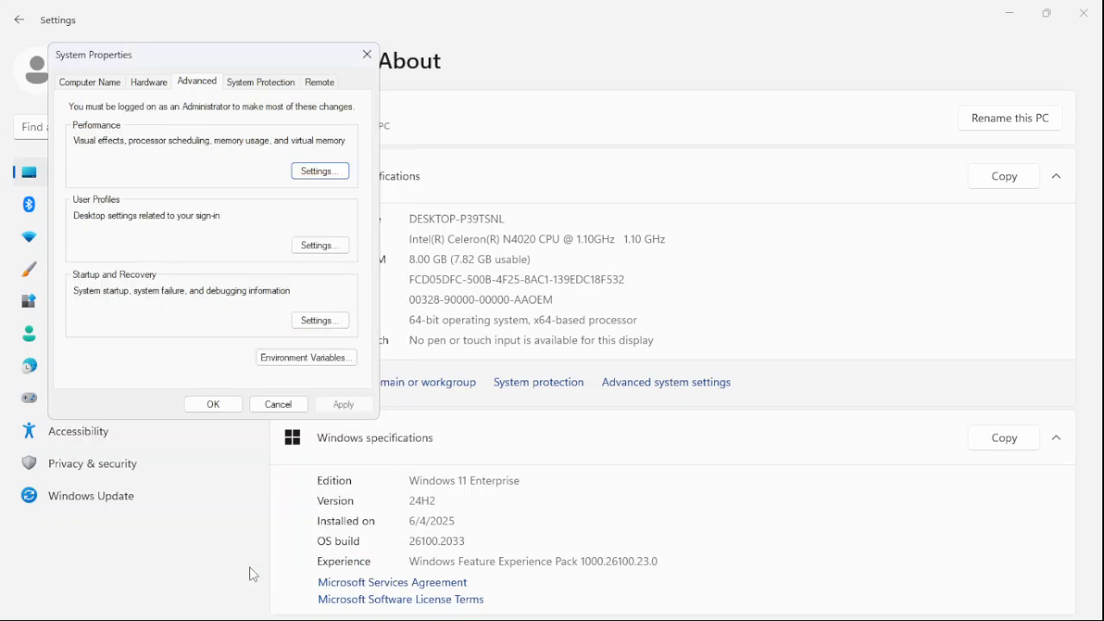
click(228, 406)
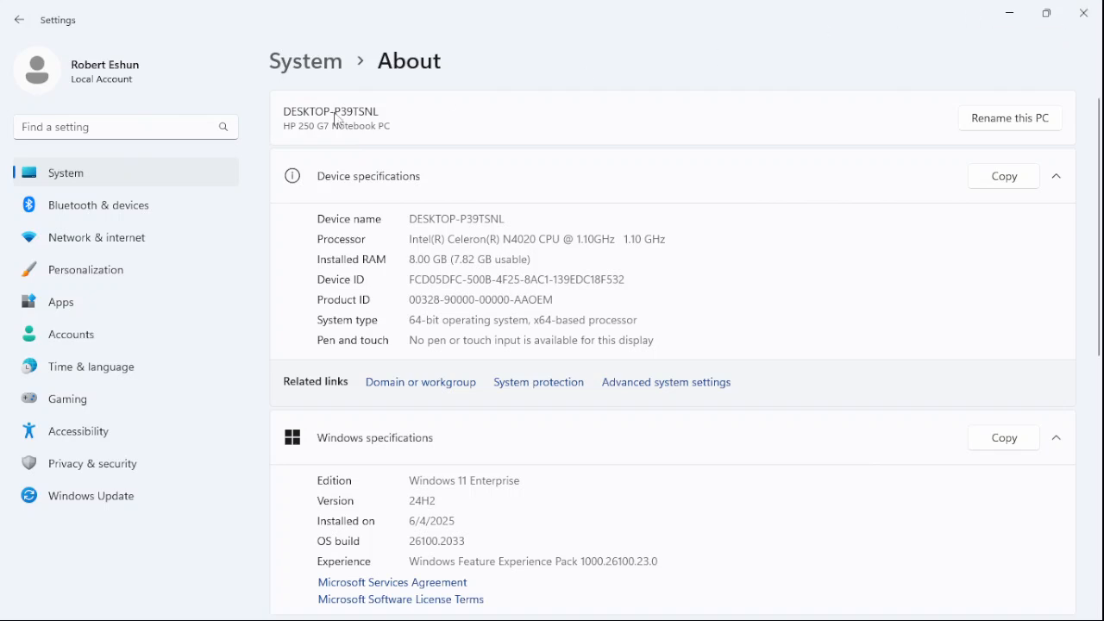
- Open the full storage usage breakdown of drive C and examine the virtual memory size under System & reserved
click(105, 177)
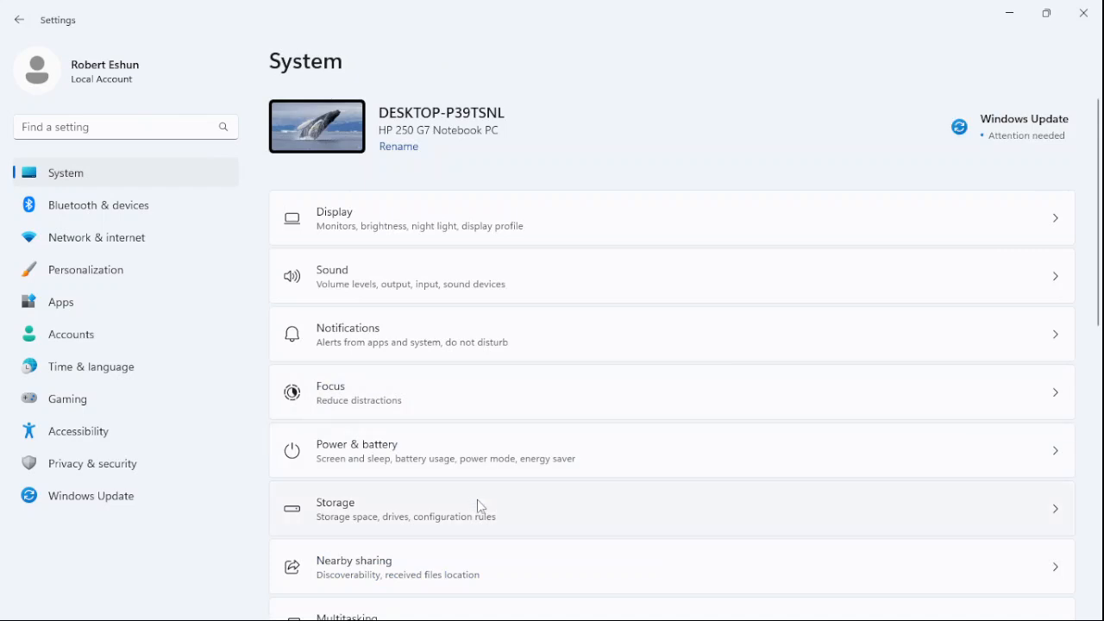
click(477, 507)
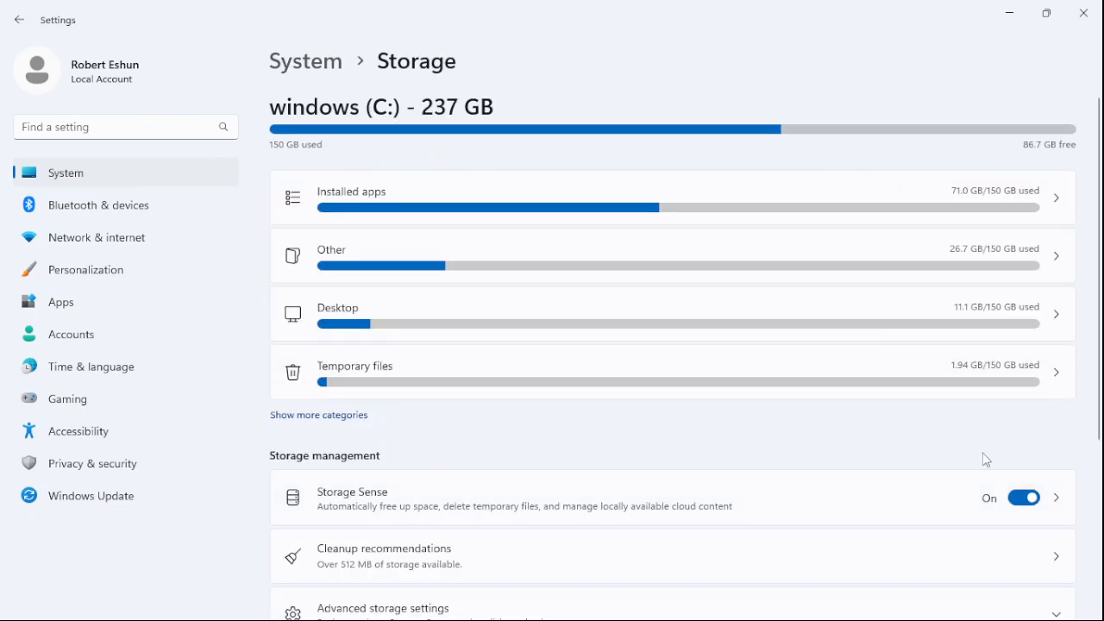
scroll(822, 449, down, 1)
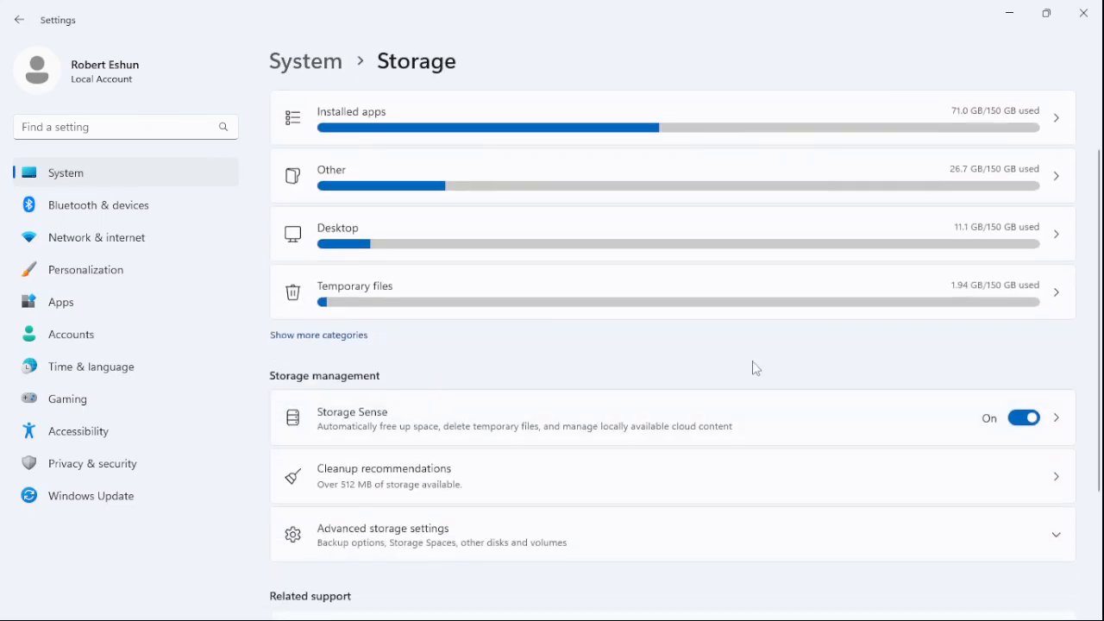
click(321, 335)
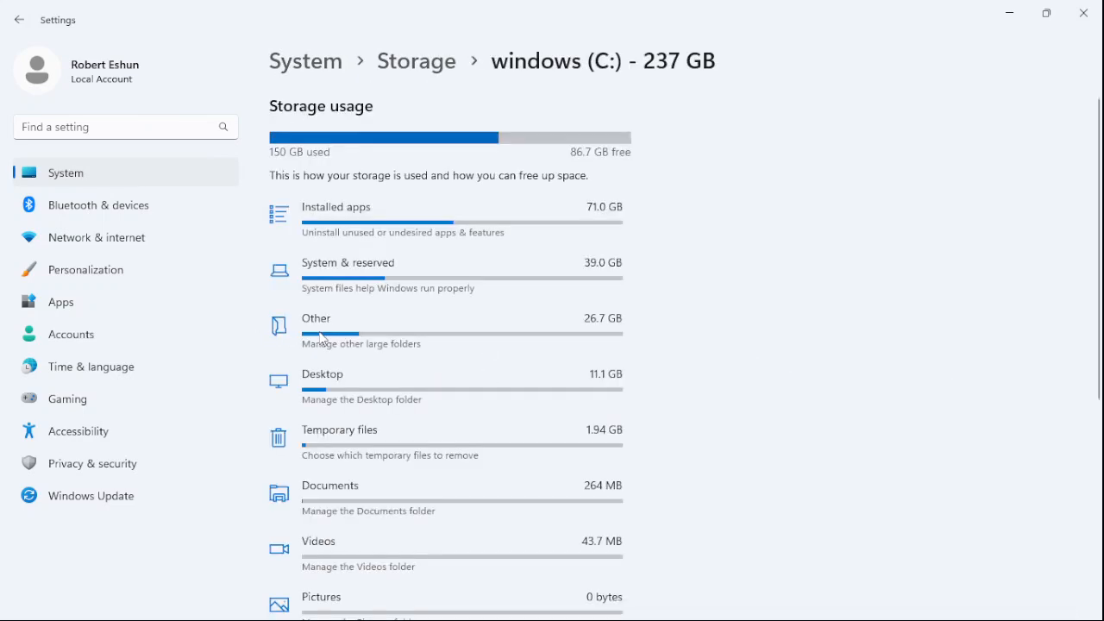
click(407, 271)
click(18, 25)
click(460, 274)
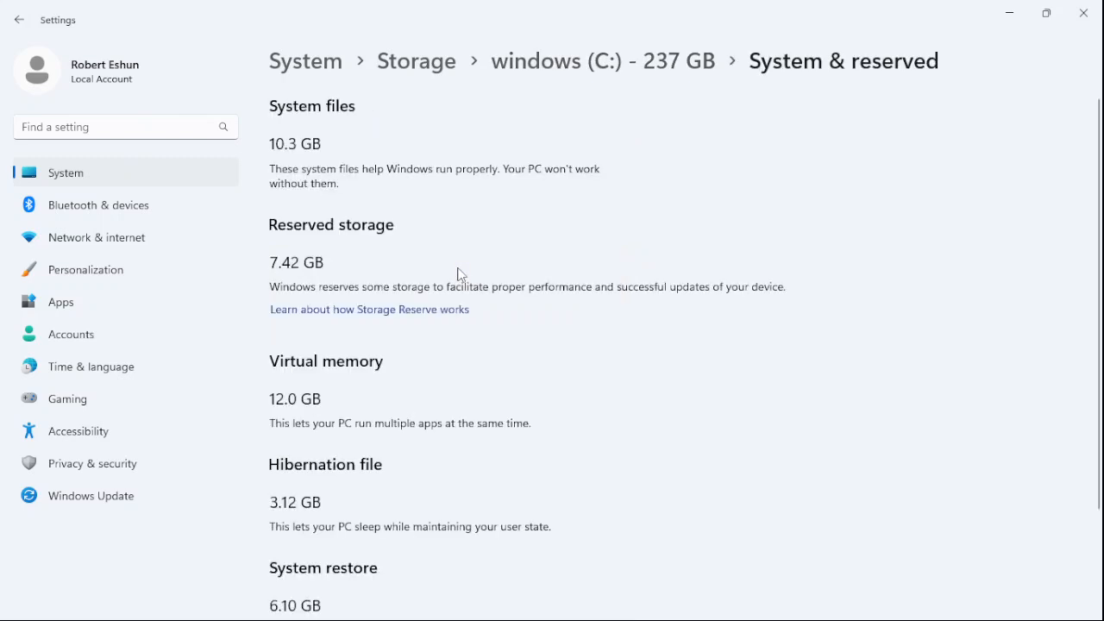
scroll(457, 357, down, 2)
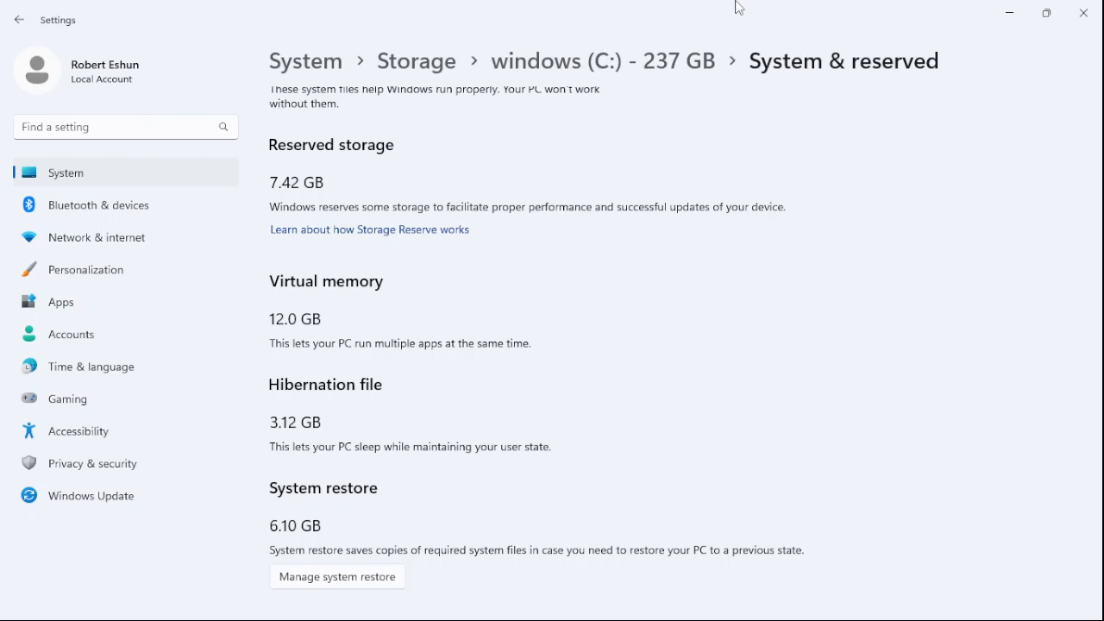
key(super+shift+s)
drag(618, 7, 542, 7)
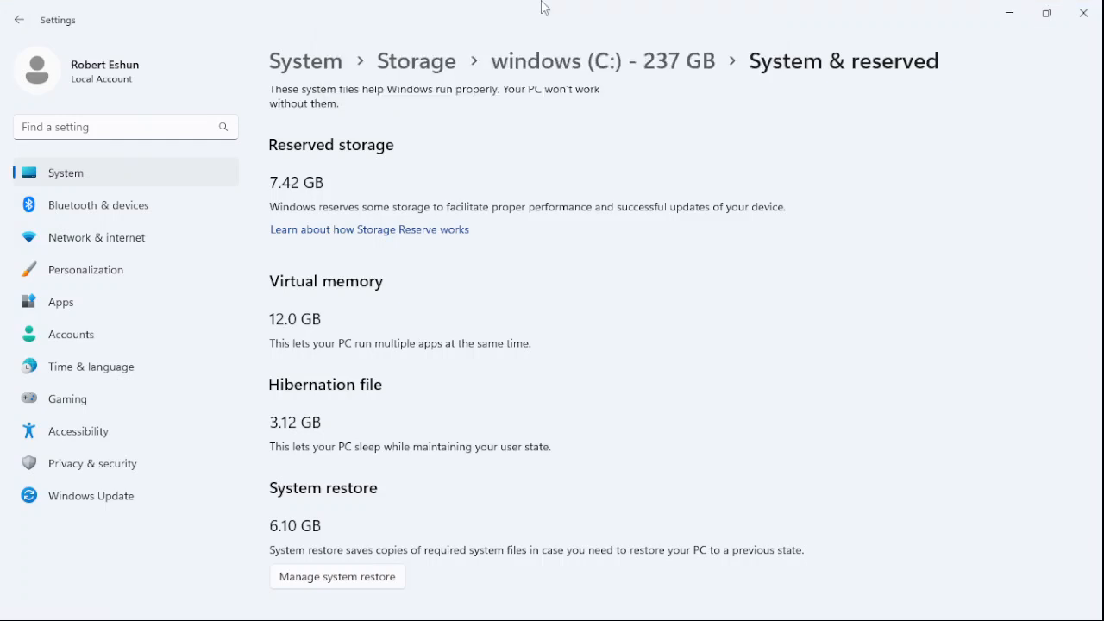